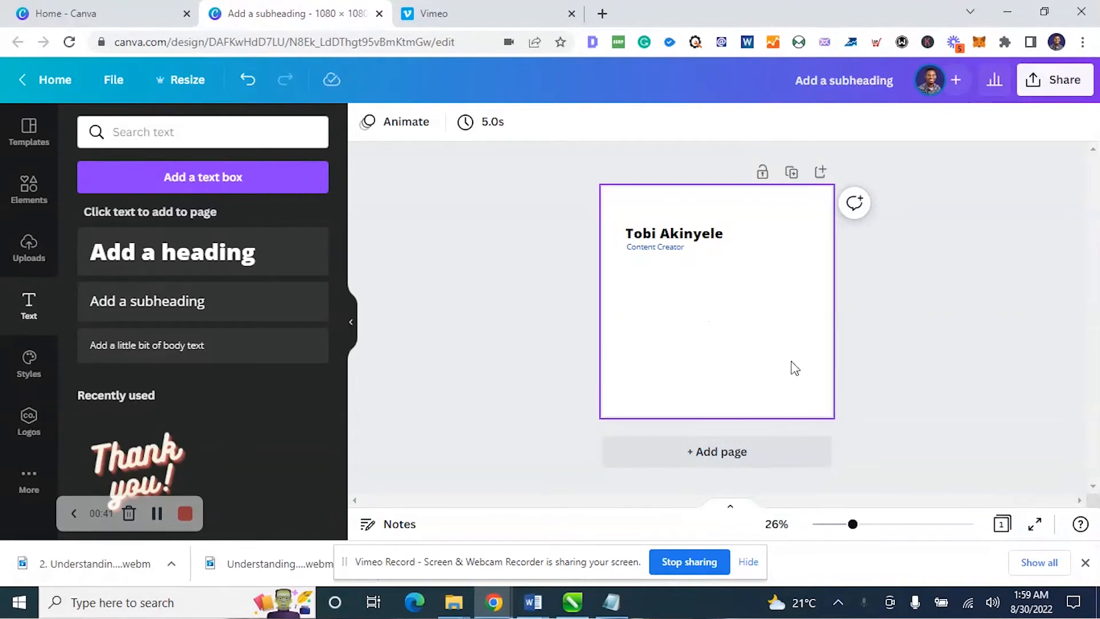
# Add a circle shape to the middle of the page below the name and job title
pyautogui.click(30, 189)
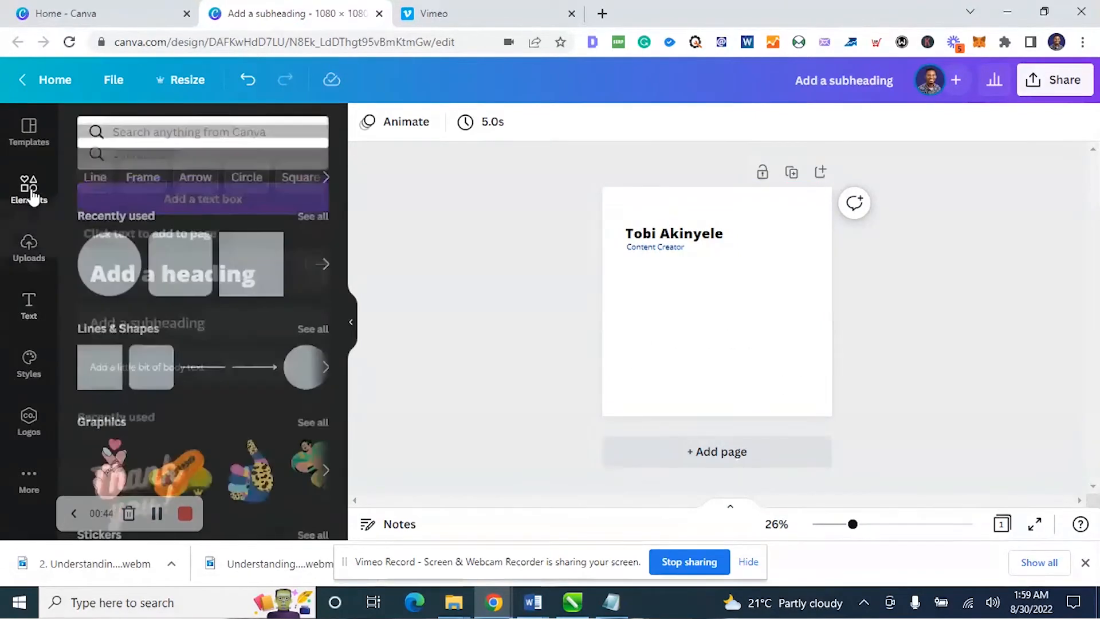
pyautogui.click(120, 276)
pyautogui.moveTo(716, 334); pyautogui.dragTo(756, 345)
pyautogui.hotkey('ctrl', 'z')
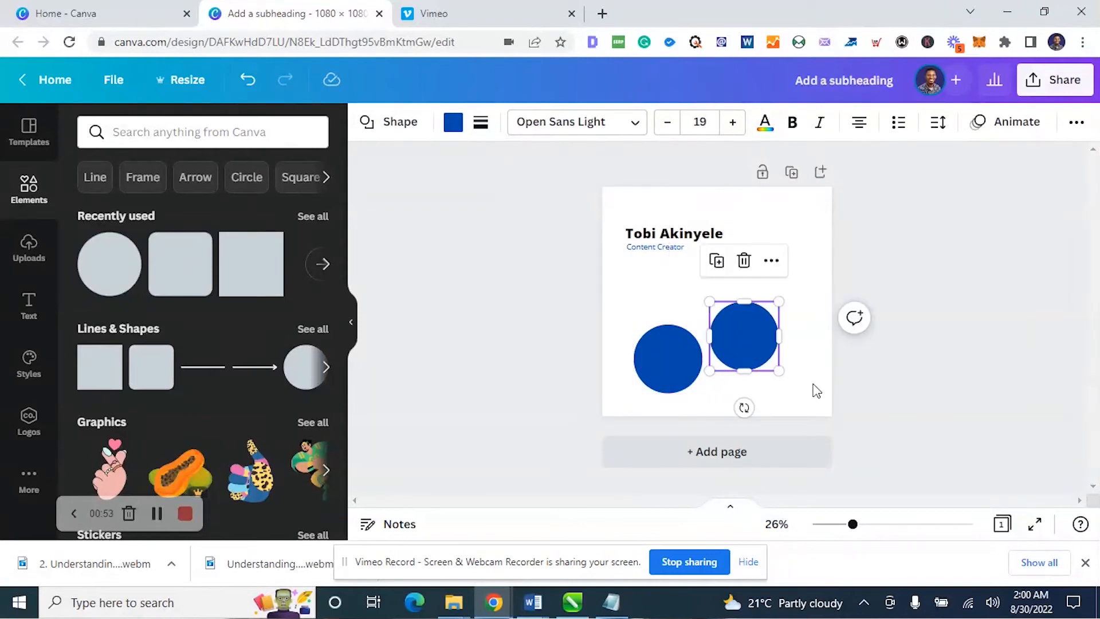
pyautogui.hotkey('ctrl', 'z')
pyautogui.click(716, 305)
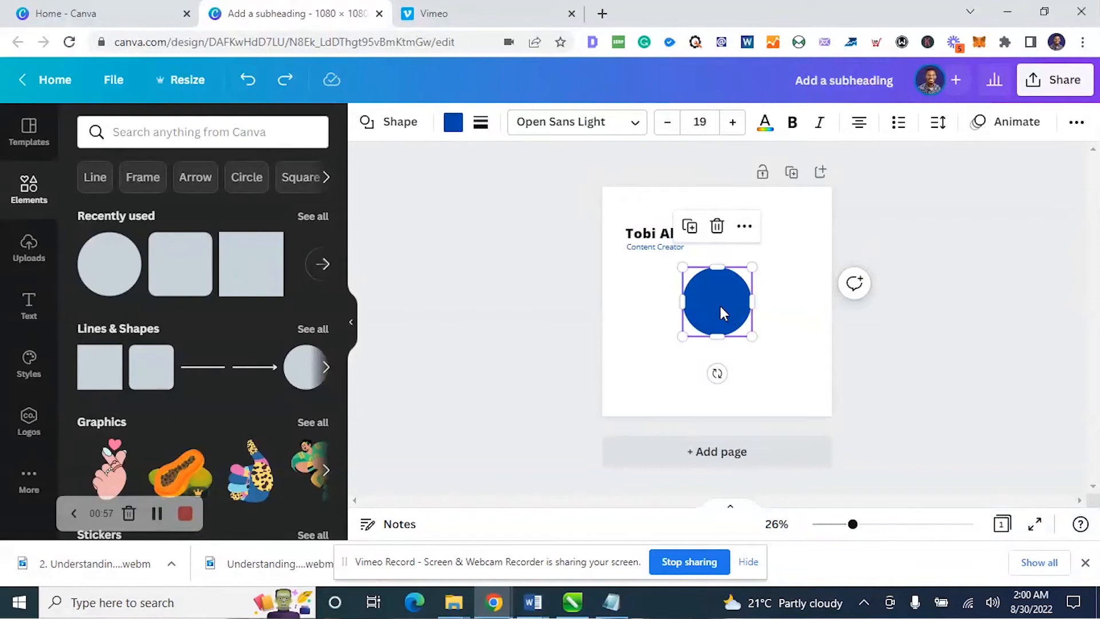
# Copy the blue circle, allow clipboard access, paste a copy in the page's lower-right area, and delete that copy
pyautogui.rightClick(720, 306)
pyautogui.click(767, 291)
pyautogui.click(663, 348)
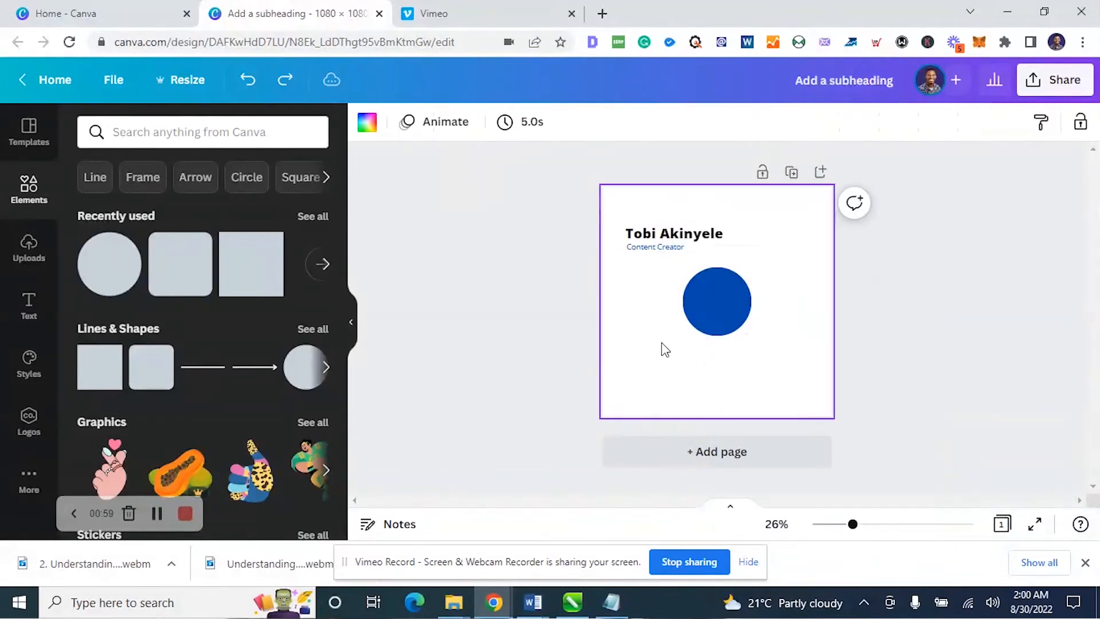
pyautogui.rightClick(659, 324)
pyautogui.click(697, 376)
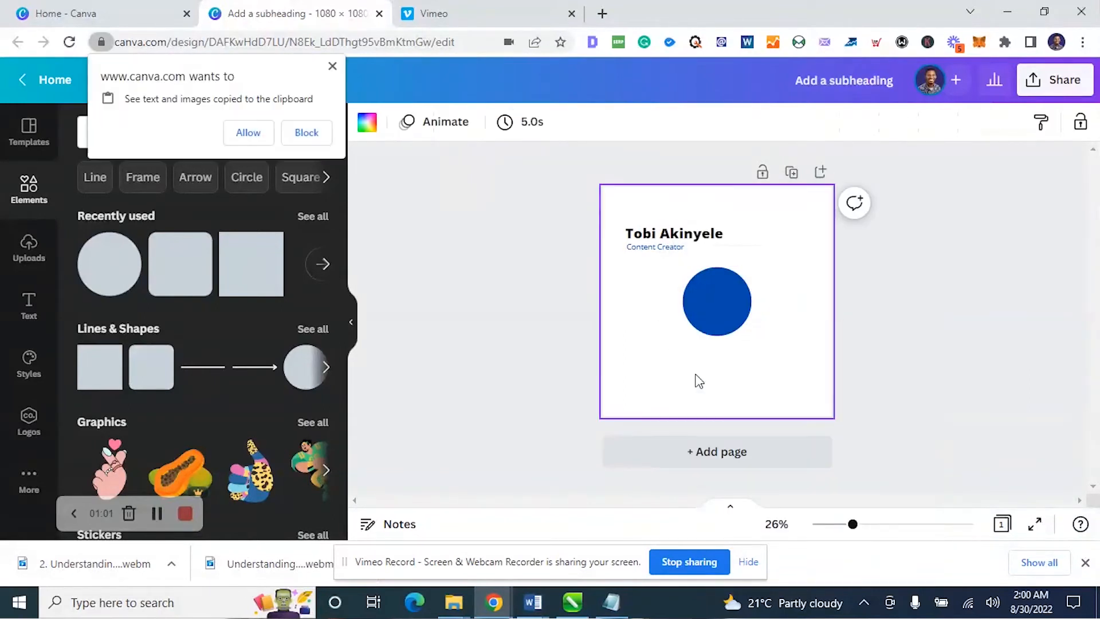
pyautogui.click(256, 136)
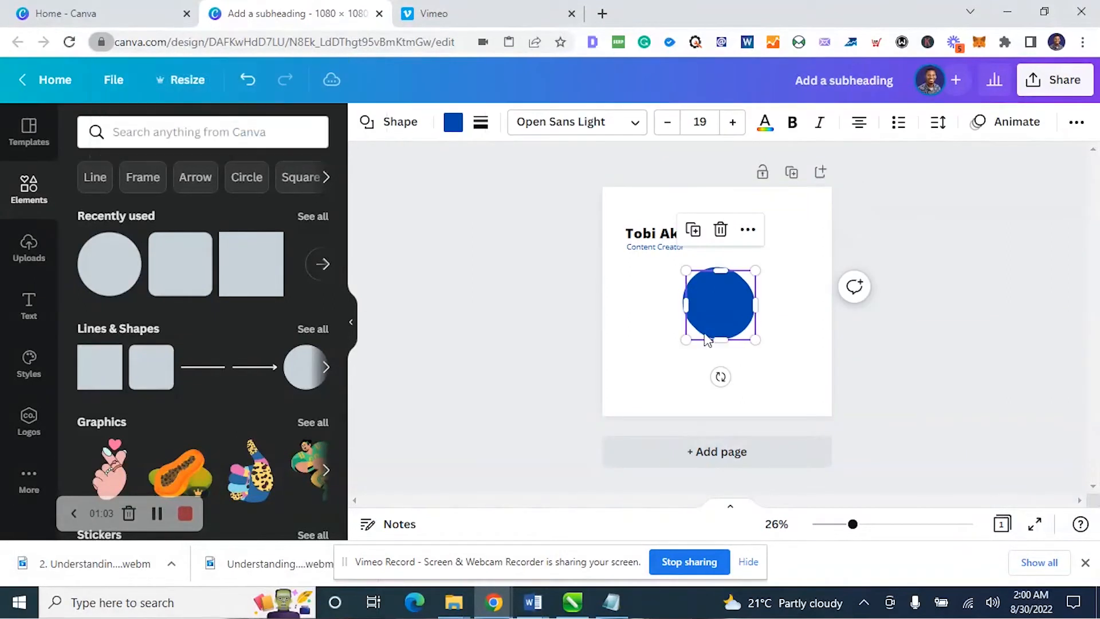
pyautogui.moveTo(729, 317); pyautogui.dragTo(794, 360)
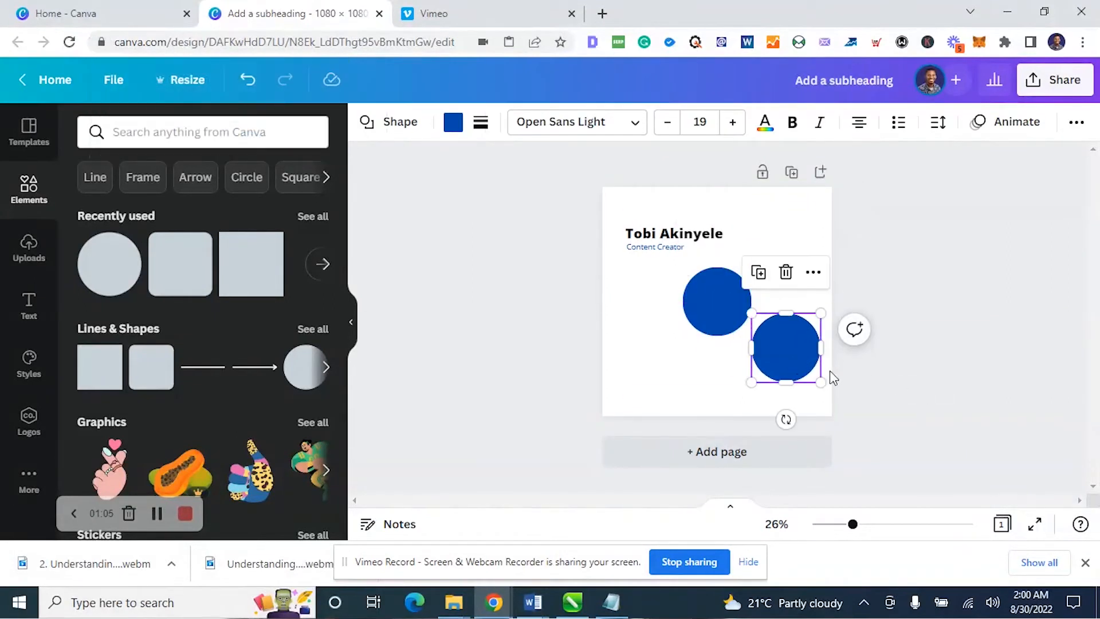
pyautogui.press('Delete')
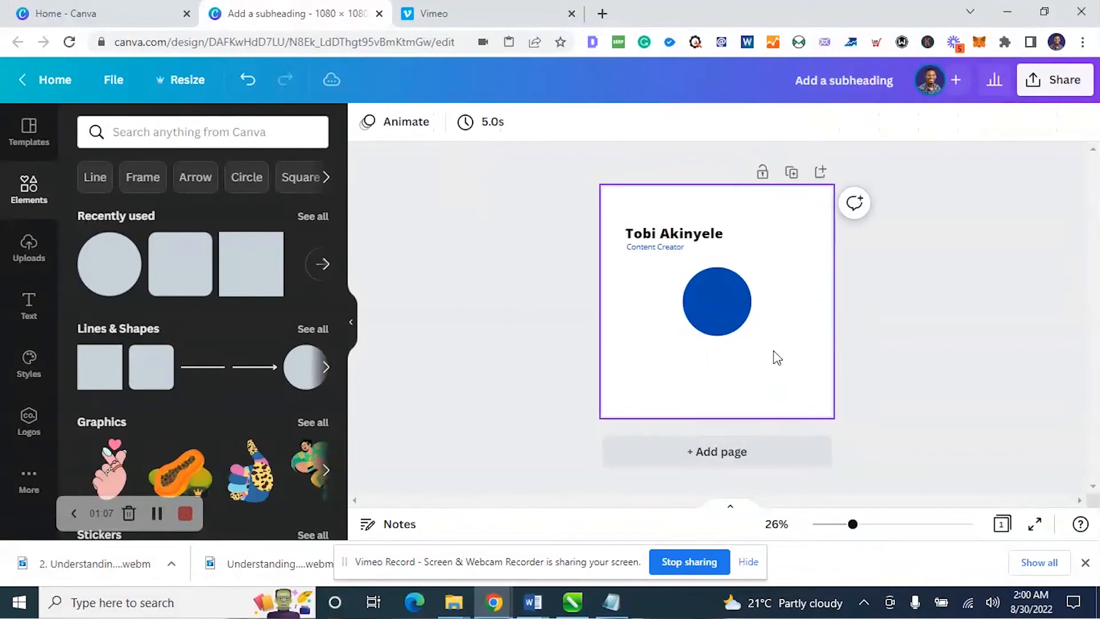
# Try placing a copy of the blue circle to its lower left and undo the recent changes
pyautogui.click(730, 312)
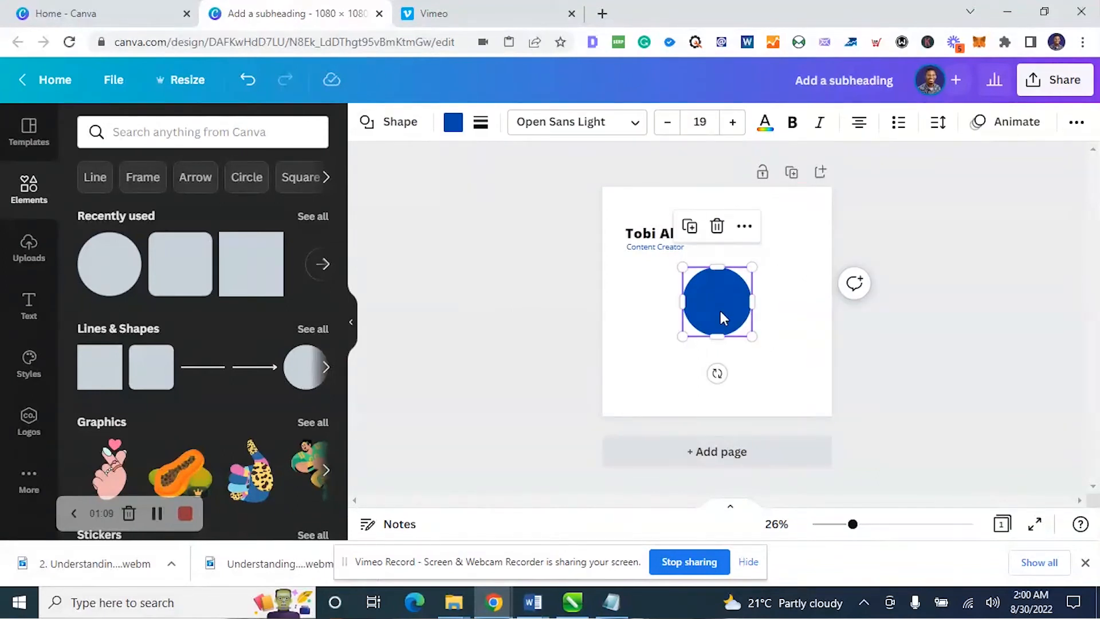
pyautogui.moveTo(717, 308); pyautogui.dragTo(673, 354)
pyautogui.hotkey('ctrl', 'z')
pyautogui.hotkey('ctrl', 'z')
pyautogui.hotkey('ctrl', 'z')
pyautogui.hotkey('ctrl', 'z')
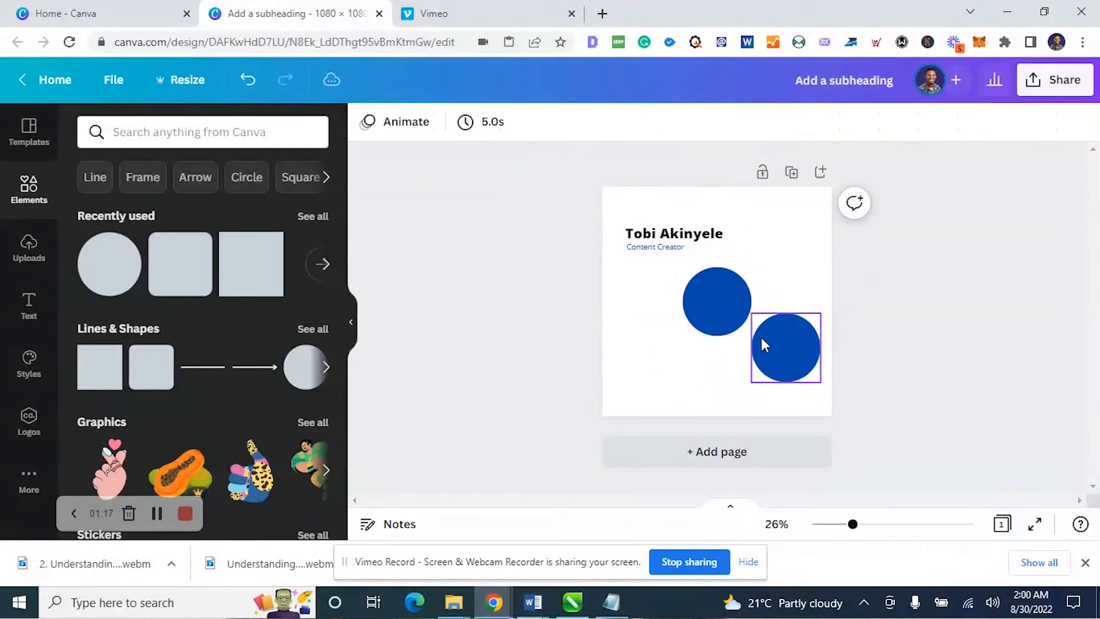
# Duplicate the middle circle toward the lower left and remove the other circles, leaving a single one
pyautogui.moveTo(717, 313); pyautogui.dragTo(750, 301)
pyautogui.click(798, 355)
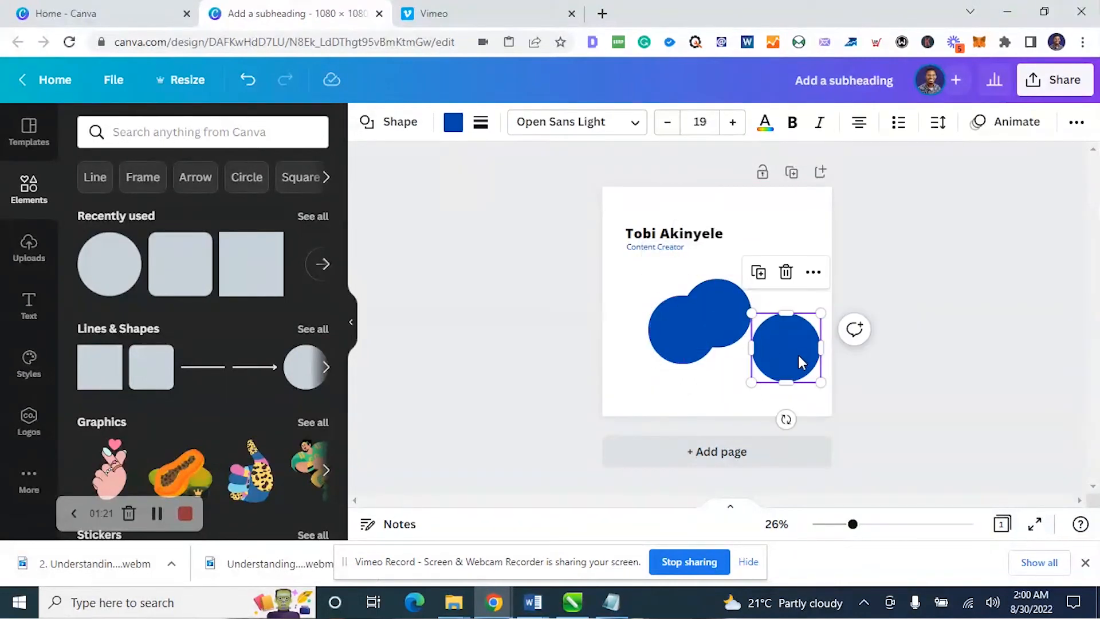
pyautogui.press('Delete')
pyautogui.click(748, 344)
pyautogui.moveTo(735, 316); pyautogui.dragTo(780, 335)
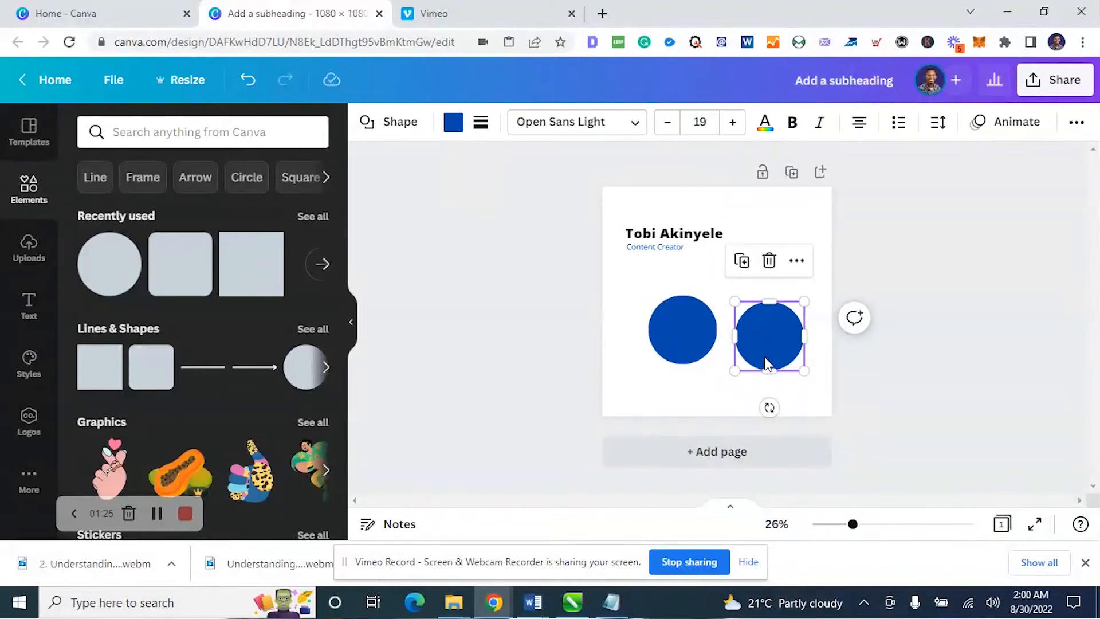
pyautogui.hotkey('ctrl', 'z')
# Place the large blue circle in the page's lower-left area and add three smaller copies of different sizes along its upper and right side
pyautogui.click(694, 339)
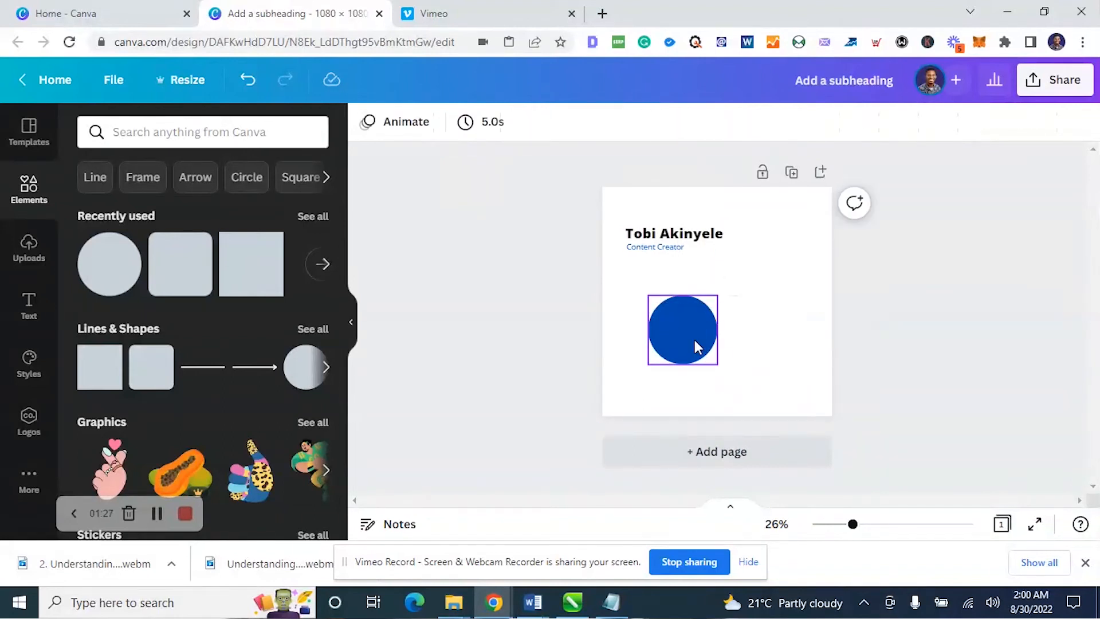
pyautogui.moveTo(692, 328); pyautogui.dragTo(723, 382)
pyautogui.keyDown('shift'); pyautogui.click(696, 339); pyautogui.keyUp('shift')
pyautogui.click(700, 375)
pyautogui.click(669, 374)
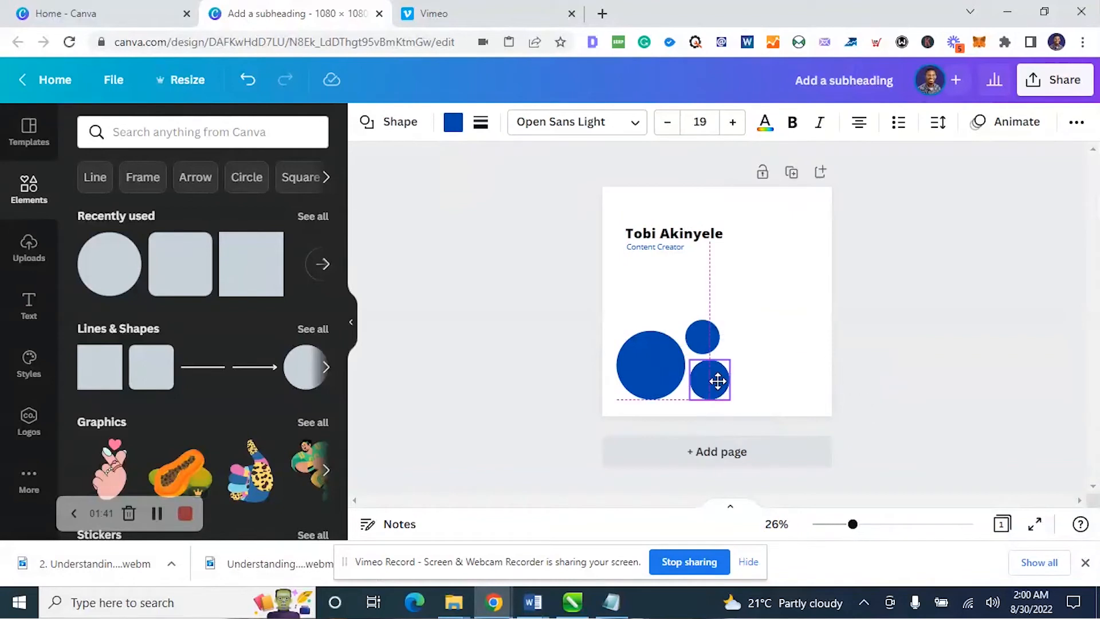
pyautogui.click(842, 338)
pyautogui.click(708, 340)
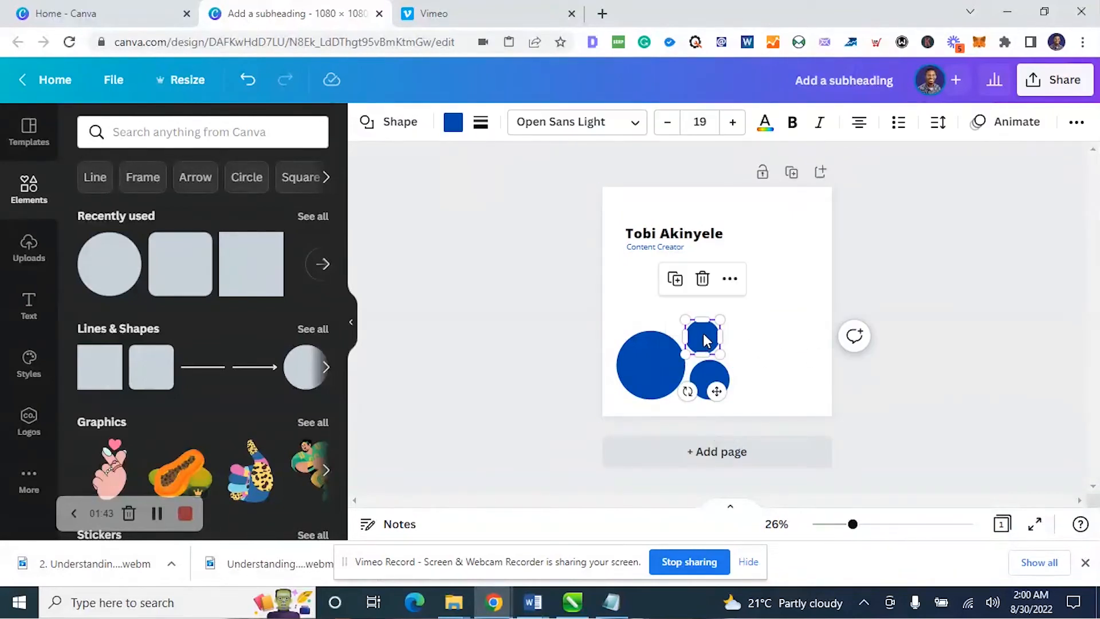
pyautogui.moveTo(705, 341); pyautogui.dragTo(674, 322)
# Fill the medium circle at the upper right of the large one with grey and the one below it with pink
pyautogui.click(702, 336)
pyautogui.click(453, 122)
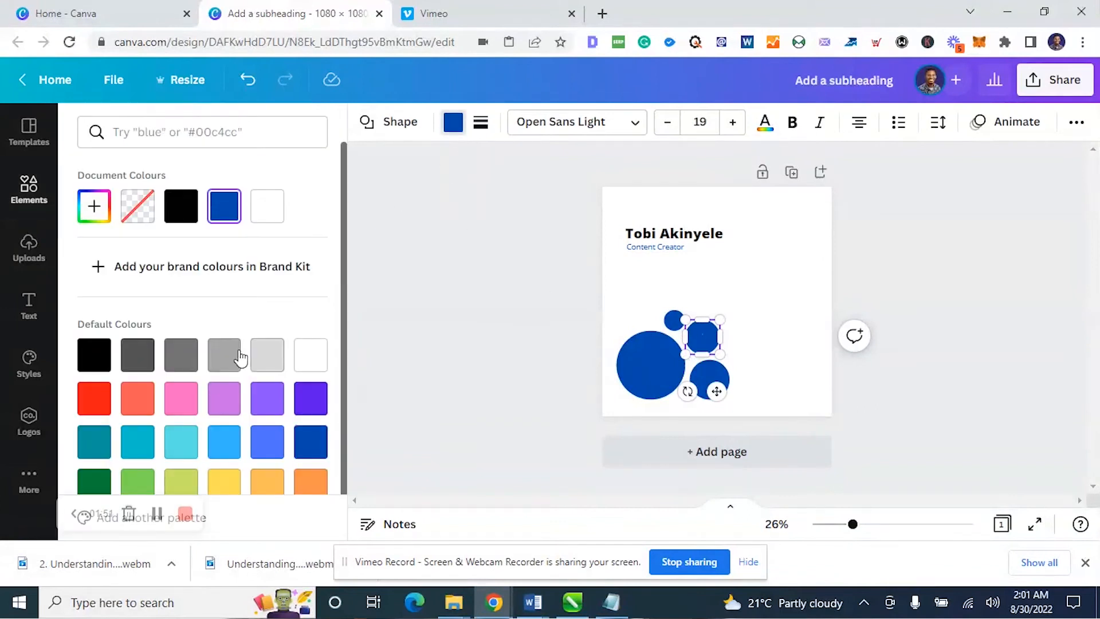
pyautogui.click(224, 354)
pyautogui.click(710, 380)
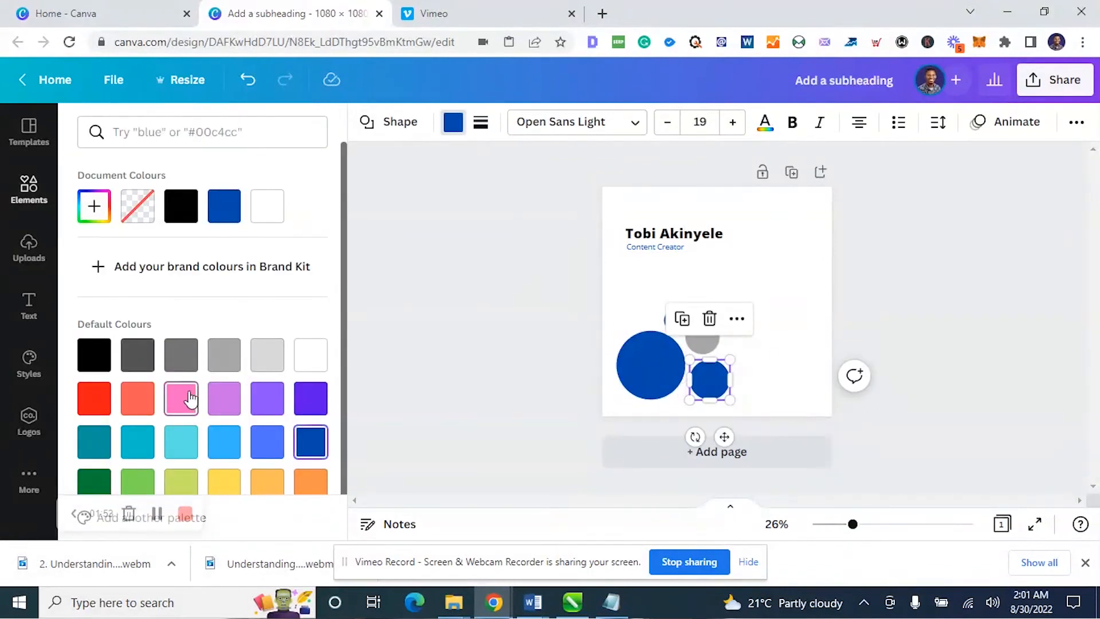
pyautogui.click(190, 399)
# Fill the smallest circle at the top of the cluster with grey
pyautogui.click(633, 322)
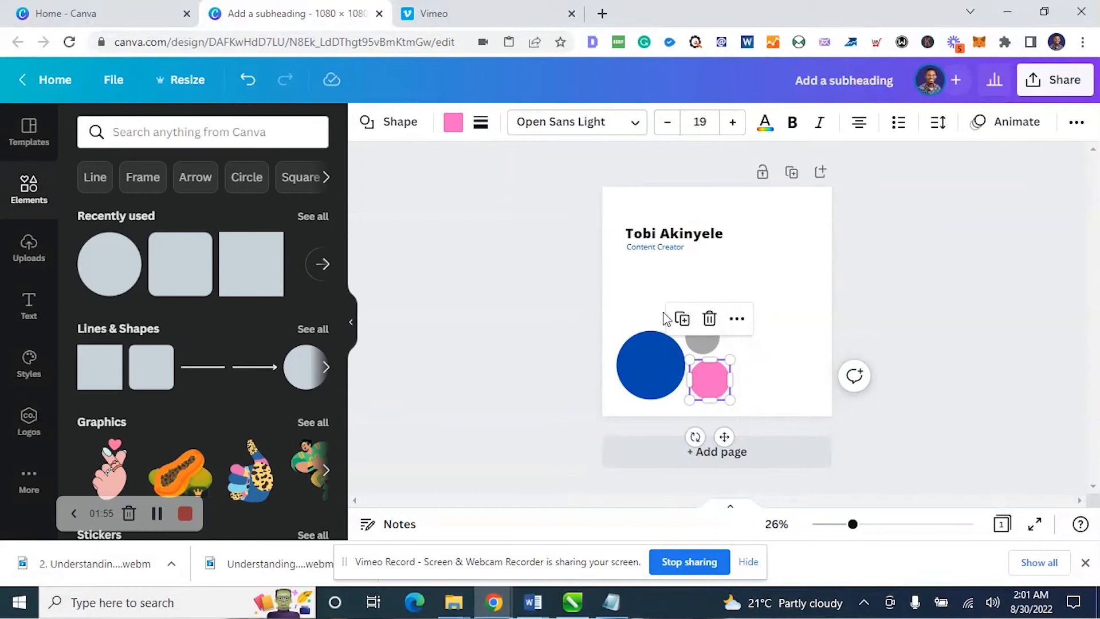
pyautogui.click(656, 300)
pyautogui.click(674, 319)
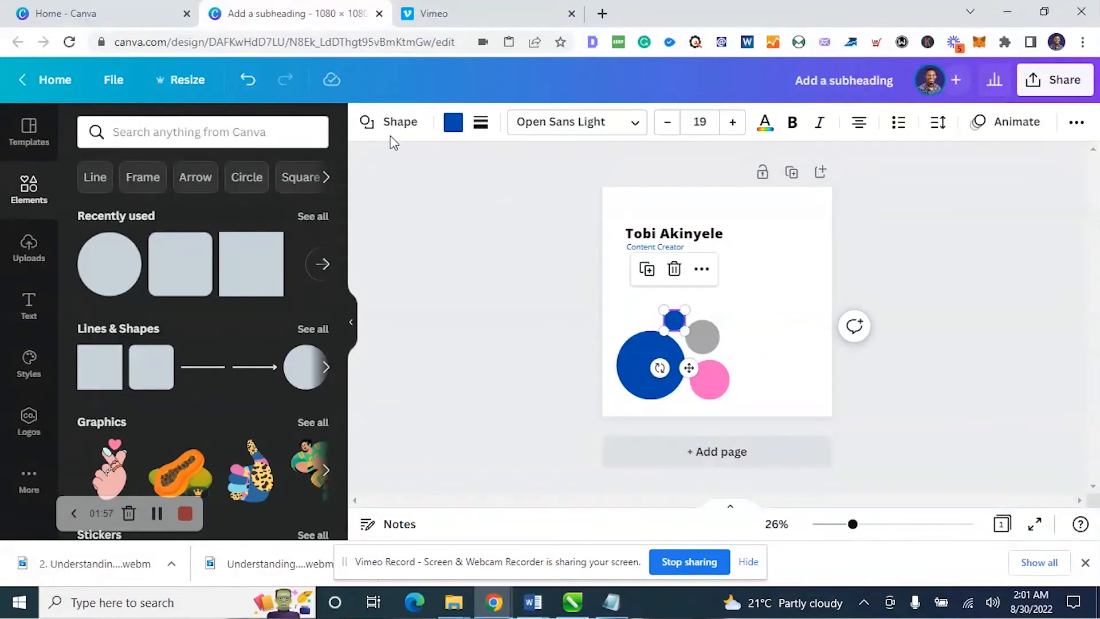
pyautogui.click(454, 123)
pyautogui.click(229, 401)
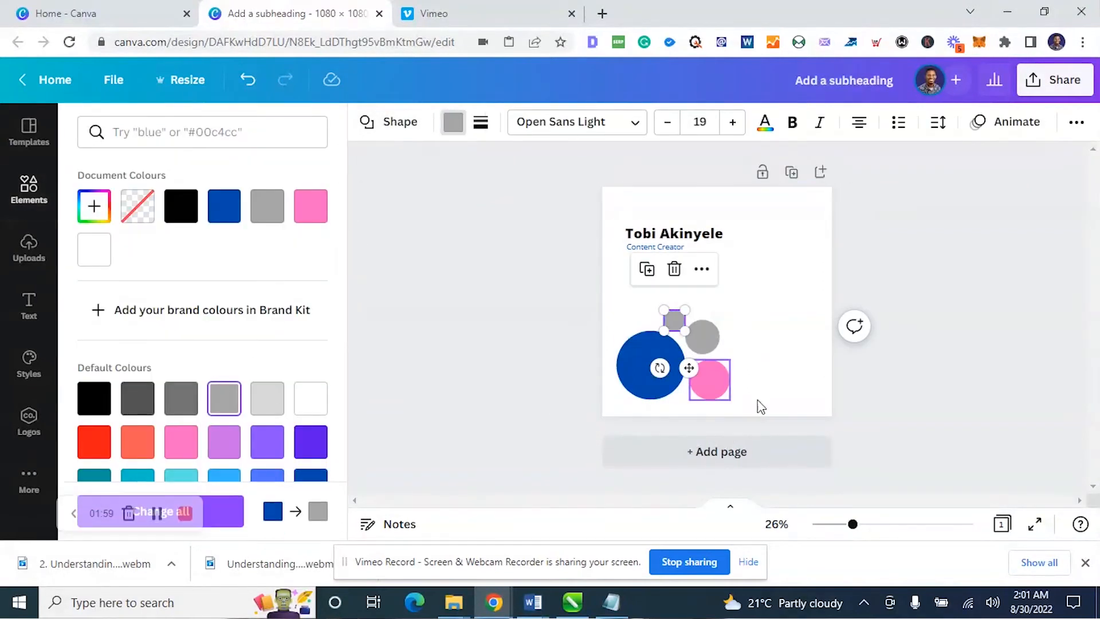
pyautogui.click(935, 391)
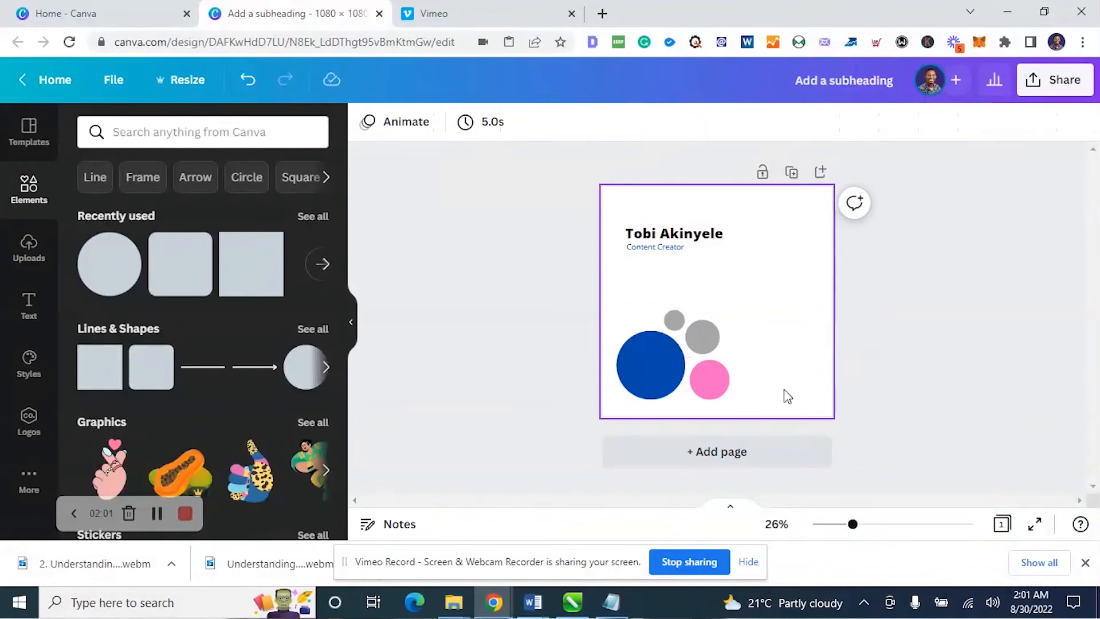
# Select all four circles, enlarge them together, and move them toward the page's right edge
pyautogui.click(654, 376)
pyautogui.keyDown('shift'); pyautogui.click(713, 378); pyautogui.keyUp('shift')
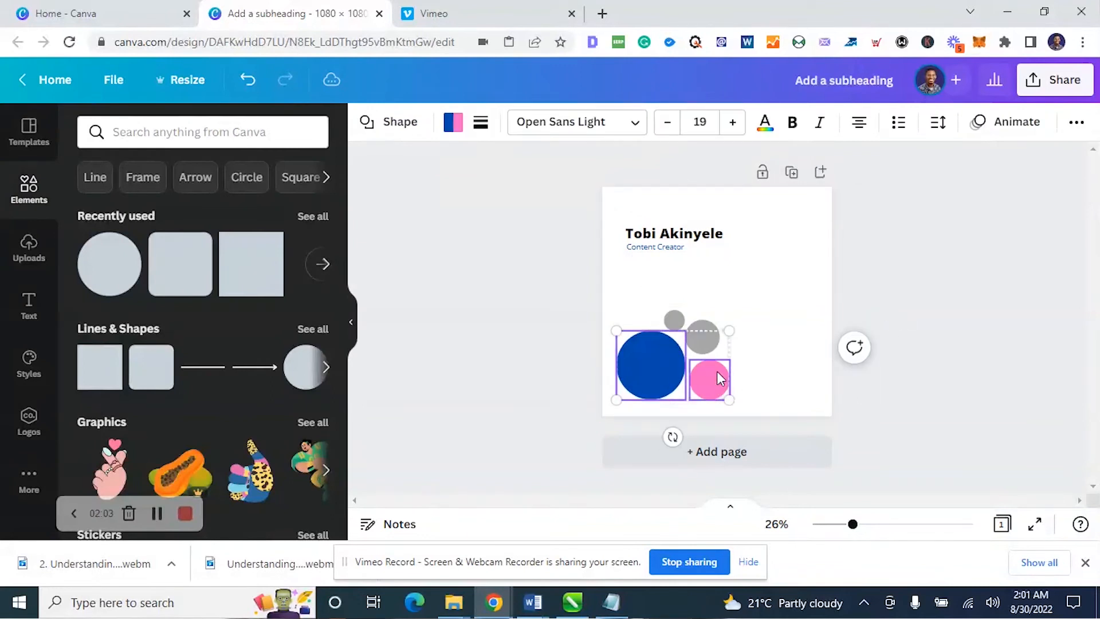
pyautogui.keyDown('shift'); pyautogui.click(710, 342); pyautogui.keyUp('shift')
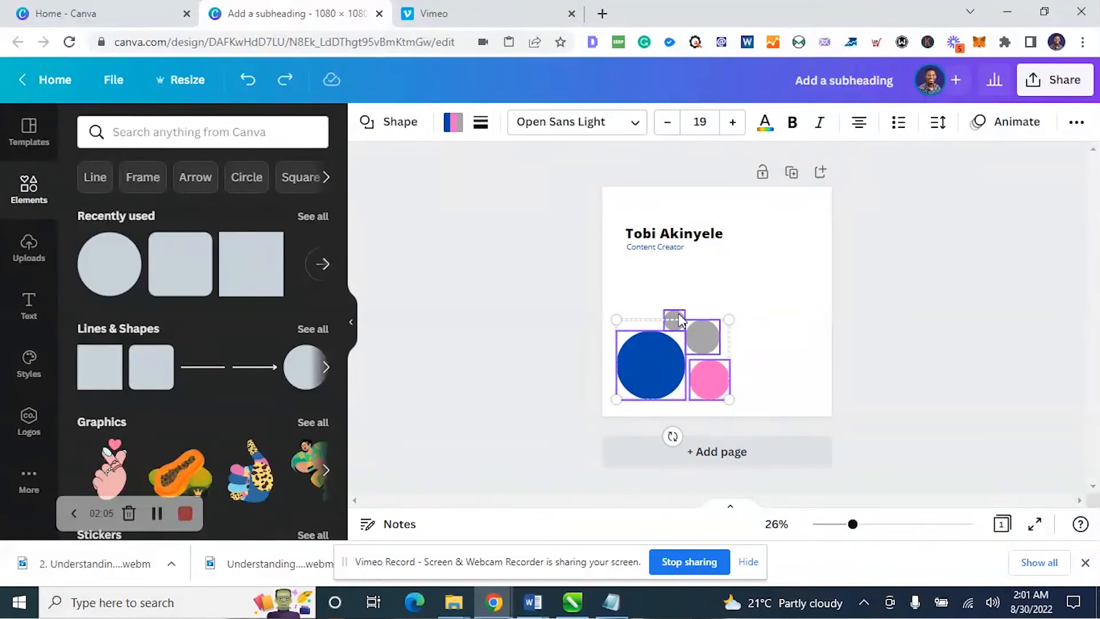
pyautogui.moveTo(698, 338); pyautogui.dragTo(888, 243)
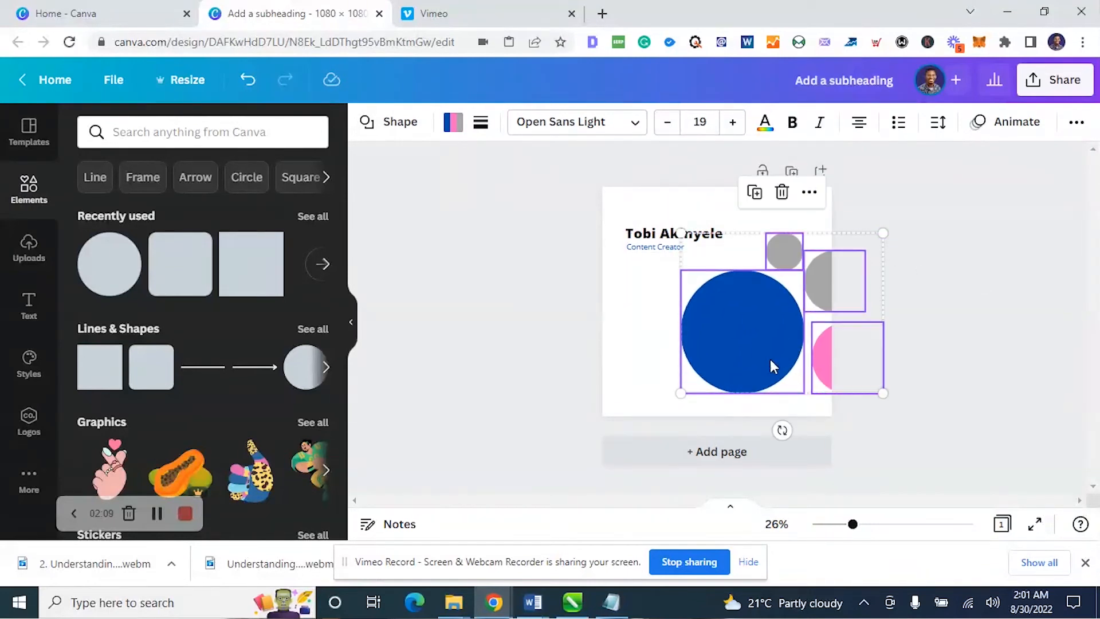
pyautogui.moveTo(771, 354); pyautogui.dragTo(780, 366)
pyautogui.click(983, 310)
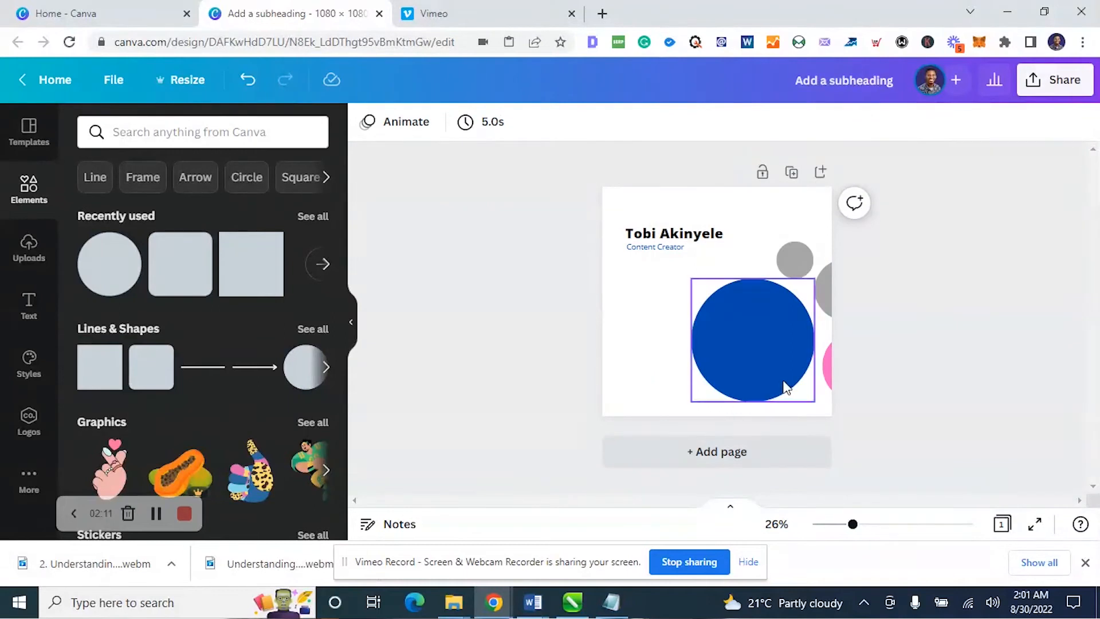
# Reselect the four circles, scale them down together, and place the cluster fully inside the page's lower-right corner
pyautogui.click(836, 372)
pyautogui.keyDown('shift'); pyautogui.click(786, 258); pyautogui.keyUp('shift')
pyautogui.keyDown('shift'); pyautogui.click(764, 353); pyautogui.keyUp('shift')
pyautogui.keyDown('shift'); pyautogui.click(820, 314); pyautogui.keyUp('shift')
pyautogui.moveTo(819, 301); pyautogui.dragTo(745, 323)
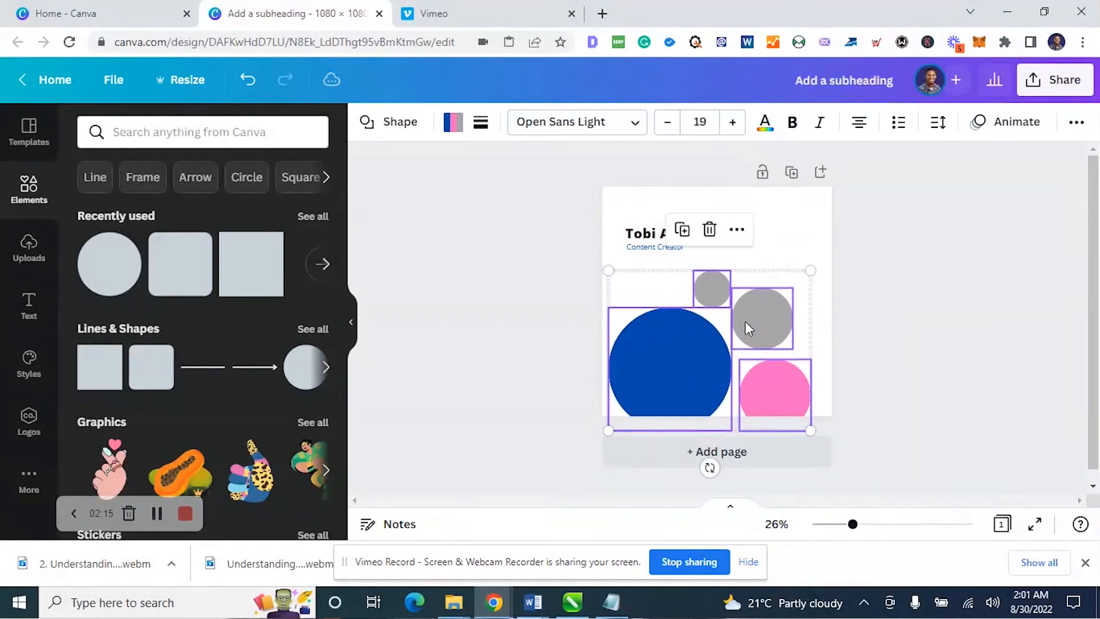
pyautogui.moveTo(804, 272); pyautogui.dragTo(768, 301)
pyautogui.moveTo(733, 346); pyautogui.dragTo(768, 321)
pyautogui.moveTo(805, 284); pyautogui.dragTo(766, 309)
pyautogui.moveTo(734, 352); pyautogui.dragTo(762, 346)
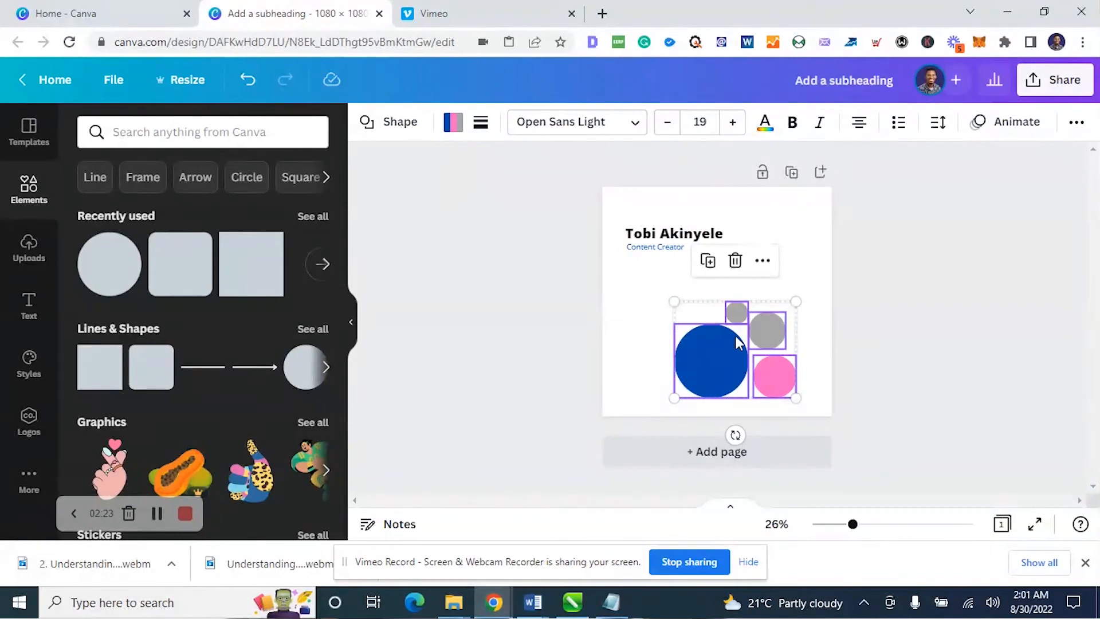
pyautogui.moveTo(737, 352); pyautogui.dragTo(768, 359)
pyautogui.click(878, 353)
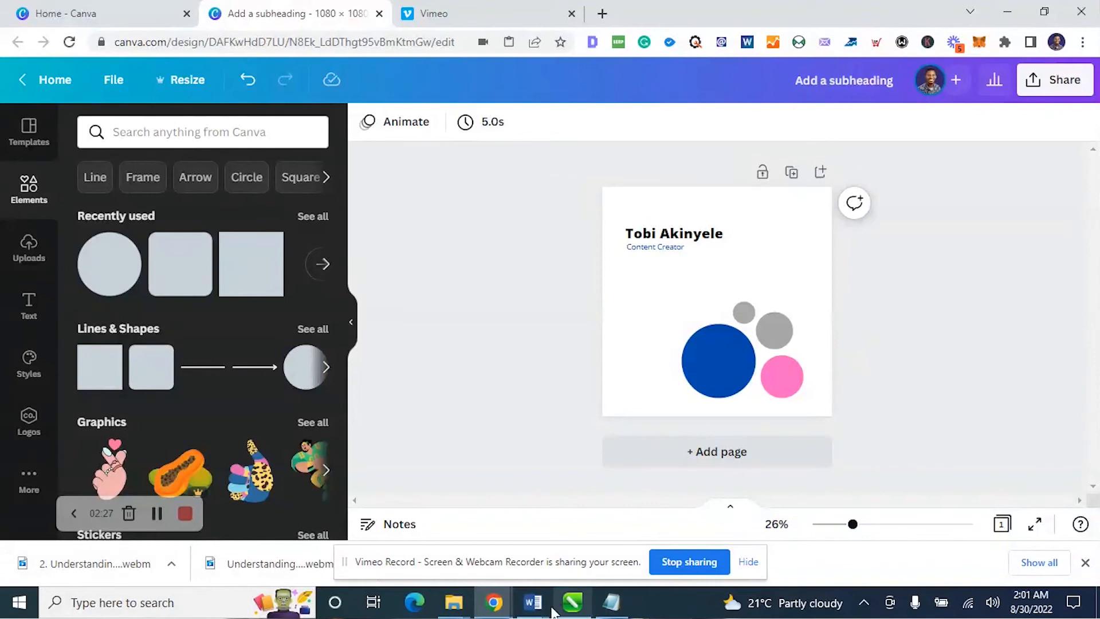
# Switch to the Learning Canva Design presentation in Google Slides, view the Proximity and White Space slides, and return to the Canva design
pyautogui.moveTo(497, 613)
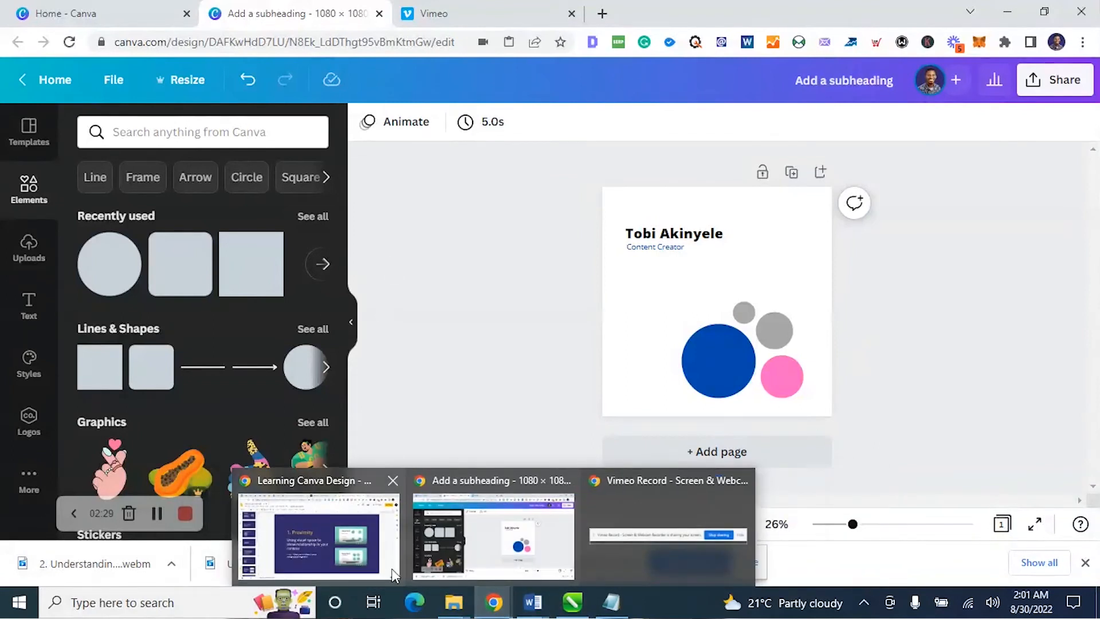
pyautogui.click(341, 550)
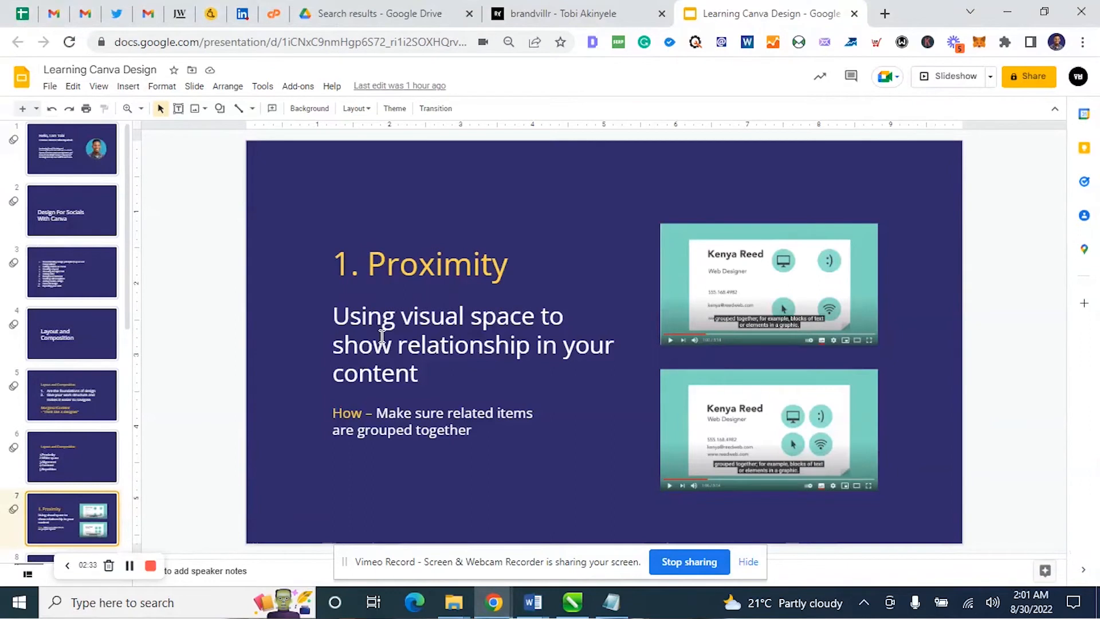
pyautogui.press('Down')
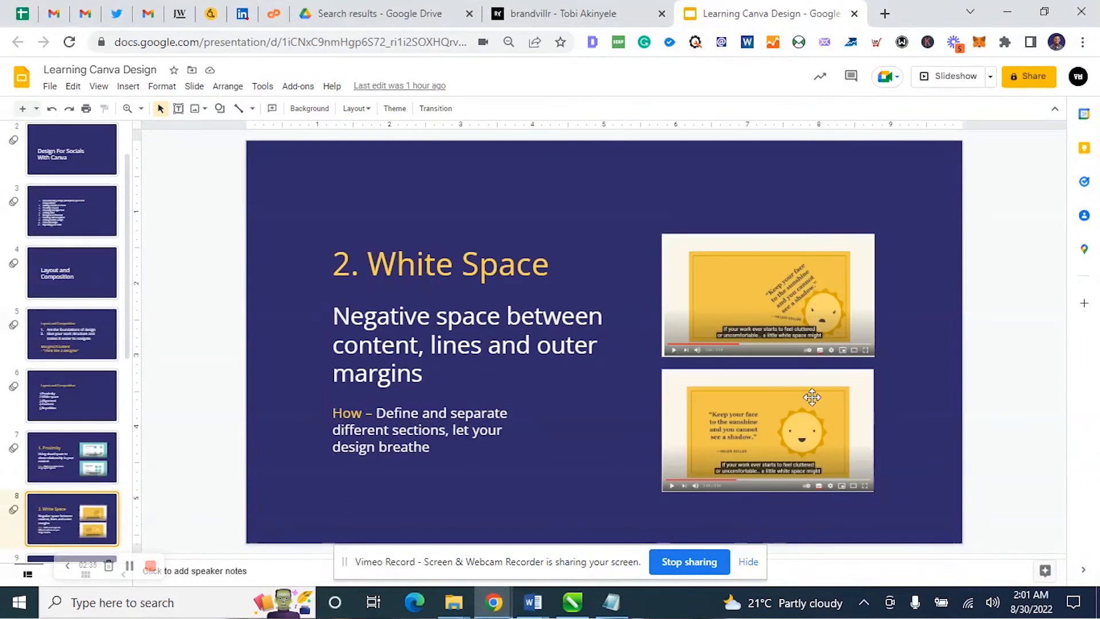
pyautogui.click(1005, 18)
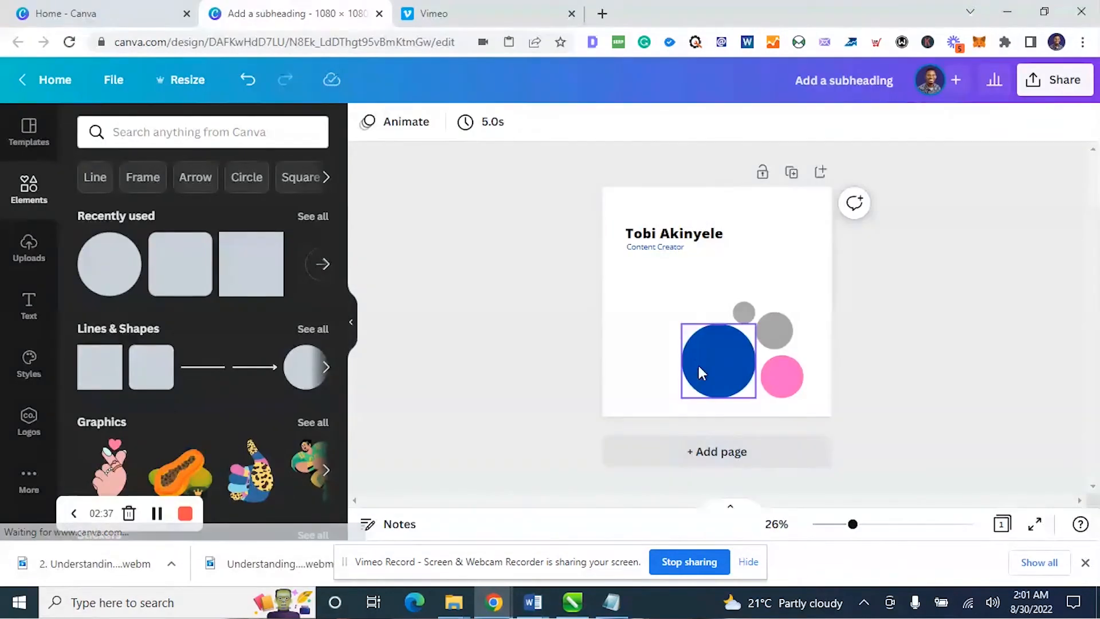
# Select the name heading and the Content Creator line together and move them up, nearer the page's top edge
pyautogui.click(700, 367)
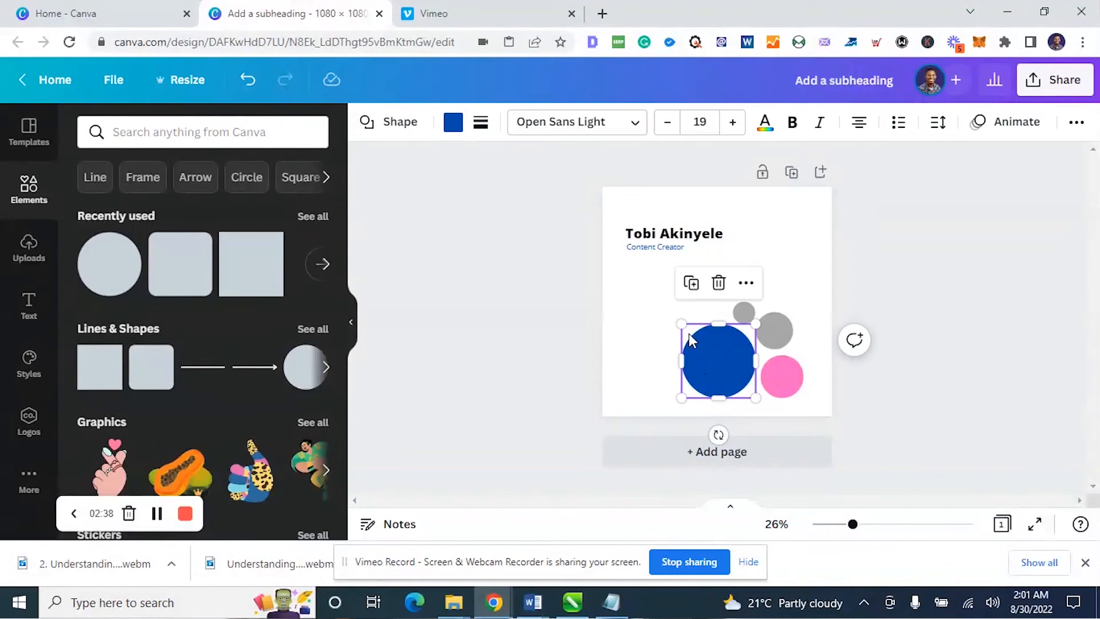
pyautogui.click(654, 247)
pyautogui.keyDown('shift'); pyautogui.click(695, 236); pyautogui.keyUp('shift')
pyautogui.moveTo(694, 235); pyautogui.dragTo(693, 220)
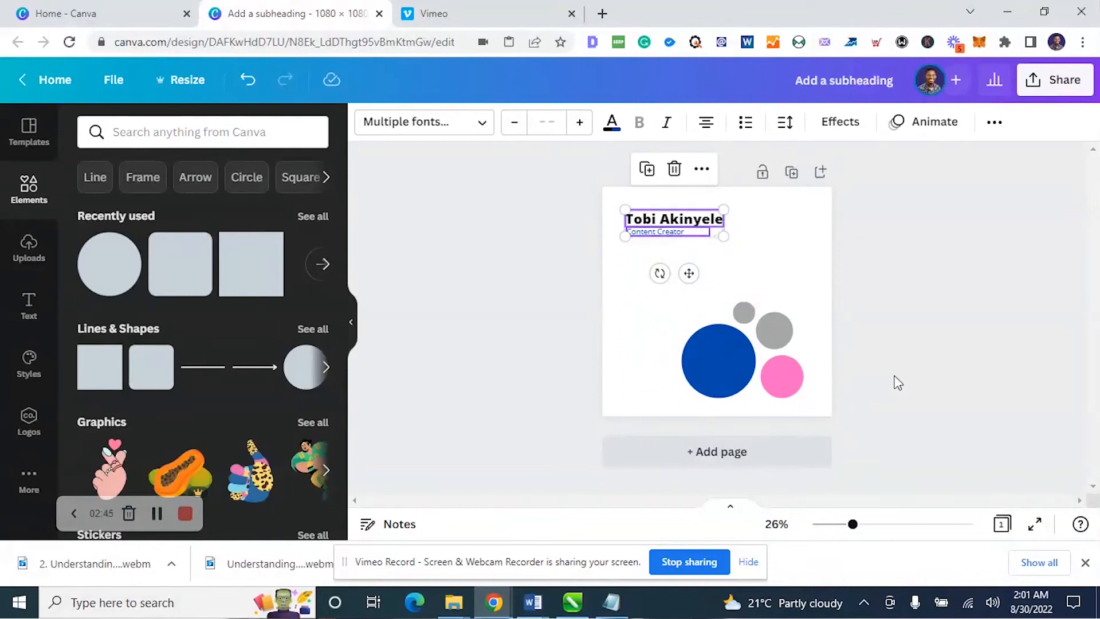
# Delete all four circles from the page
pyautogui.click(867, 405)
pyautogui.moveTo(865, 423); pyautogui.dragTo(656, 290)
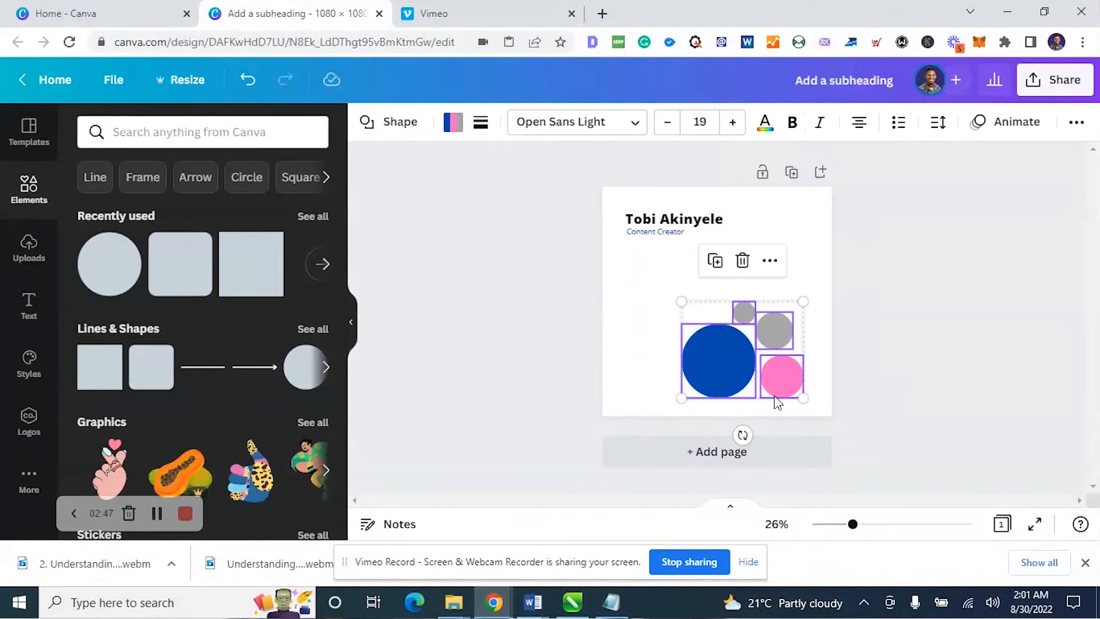
pyautogui.press('Delete')
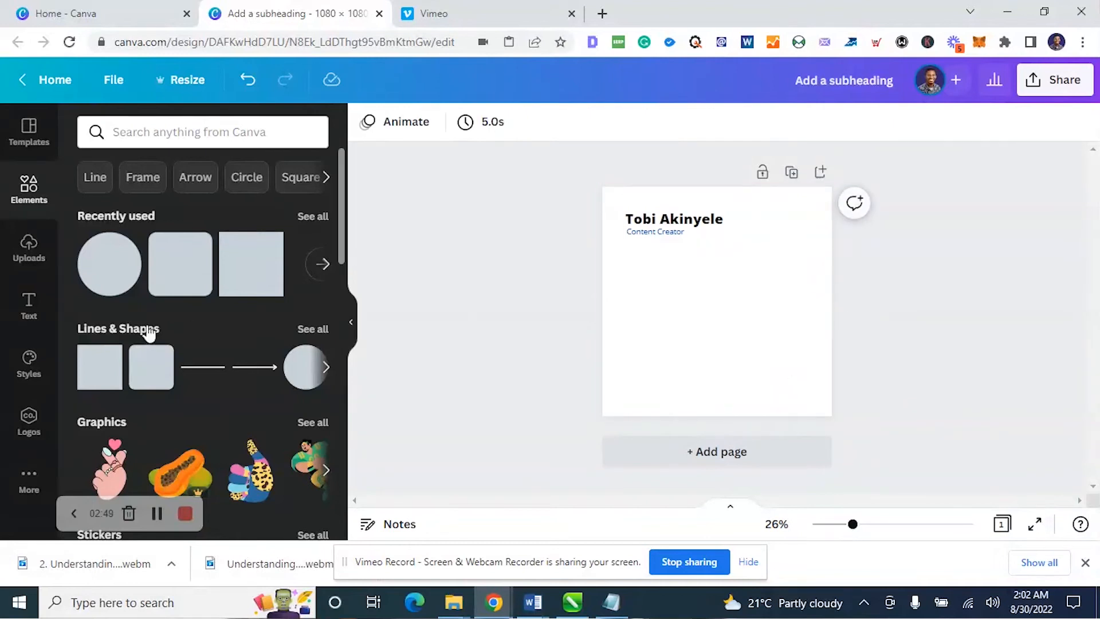
# Browse the elements, the design templates and the background images for something to use on the page
pyautogui.scroll(-5, 183, 452)
pyautogui.scroll(5, 171, 398)
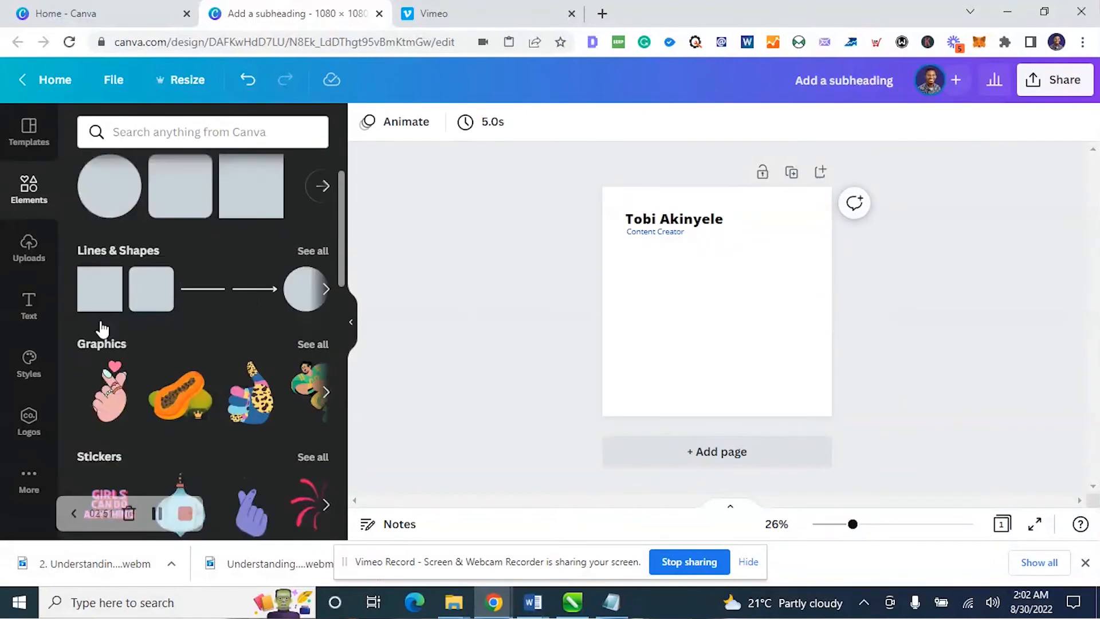
pyautogui.click(32, 142)
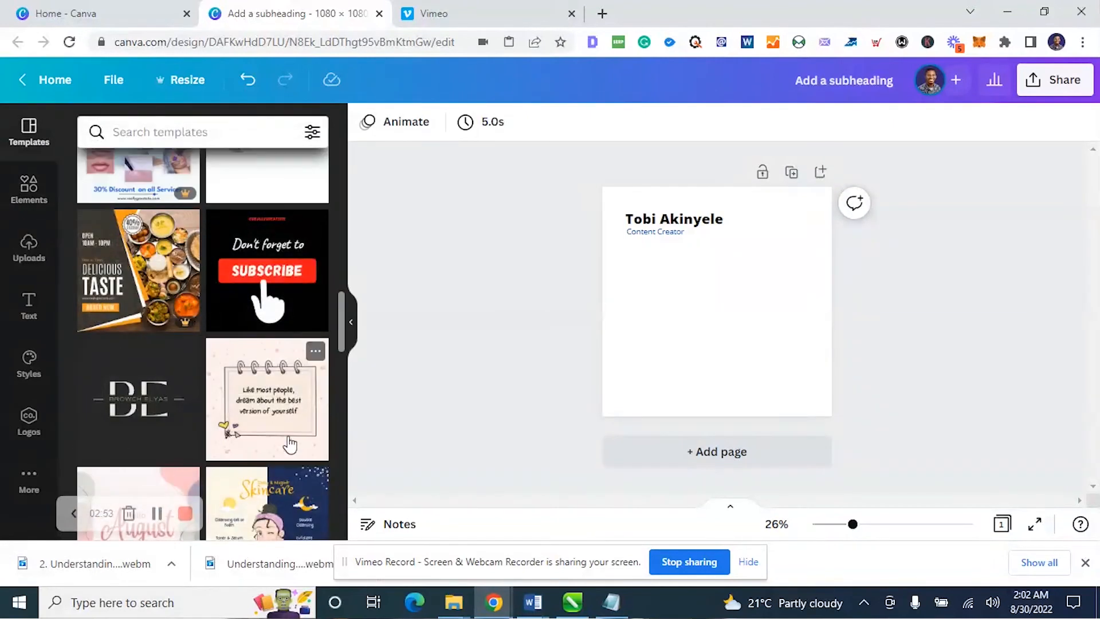
pyautogui.scroll(-6, 296, 419)
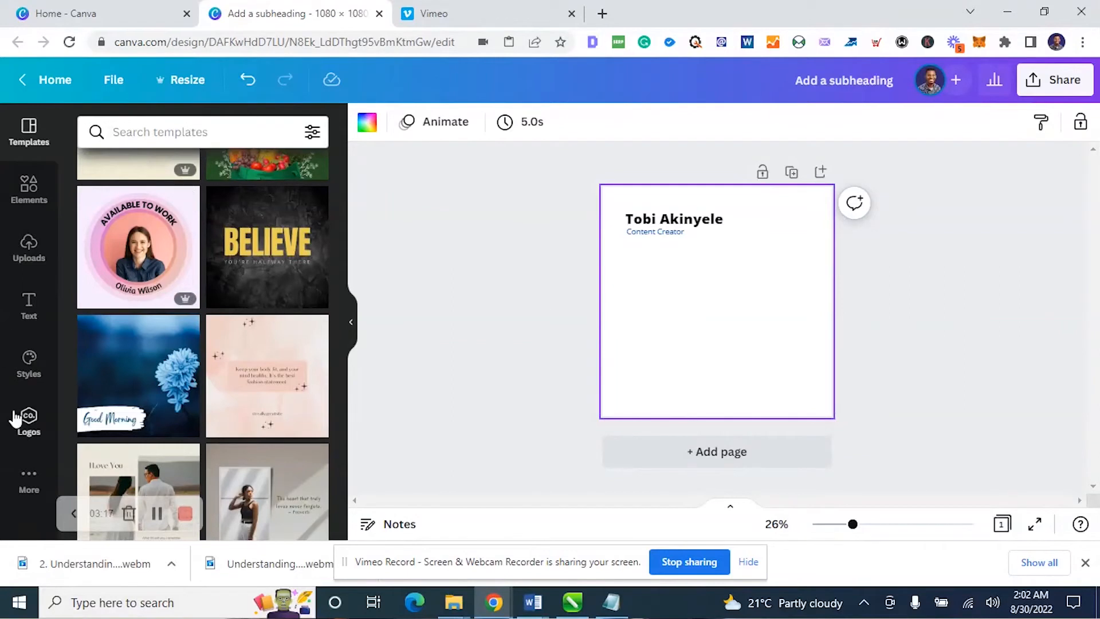
pyautogui.click(28, 489)
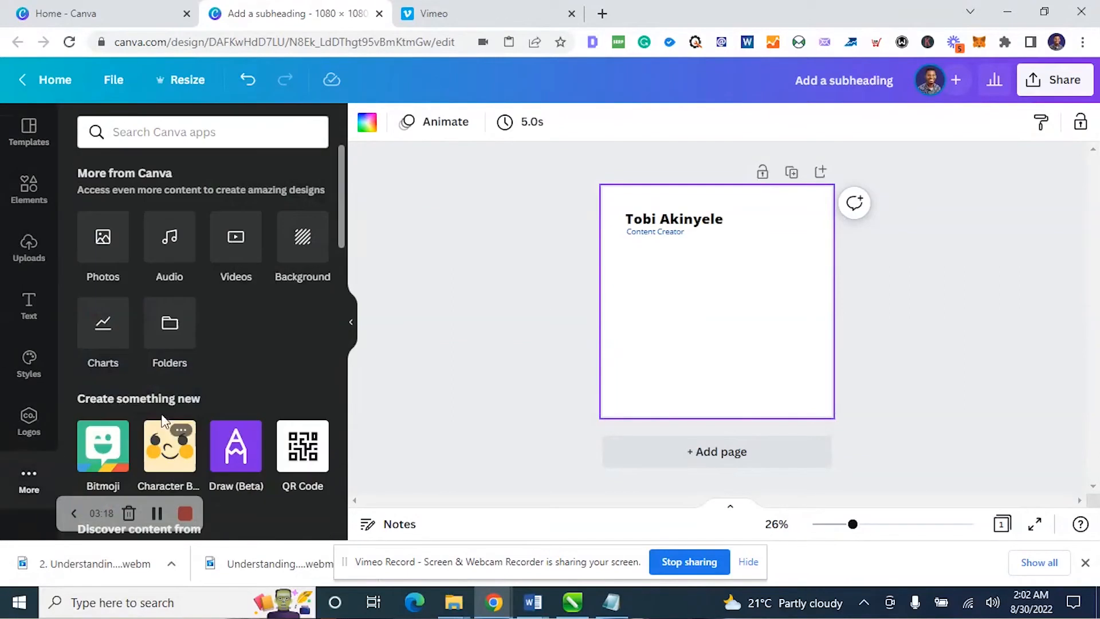
pyautogui.click(300, 265)
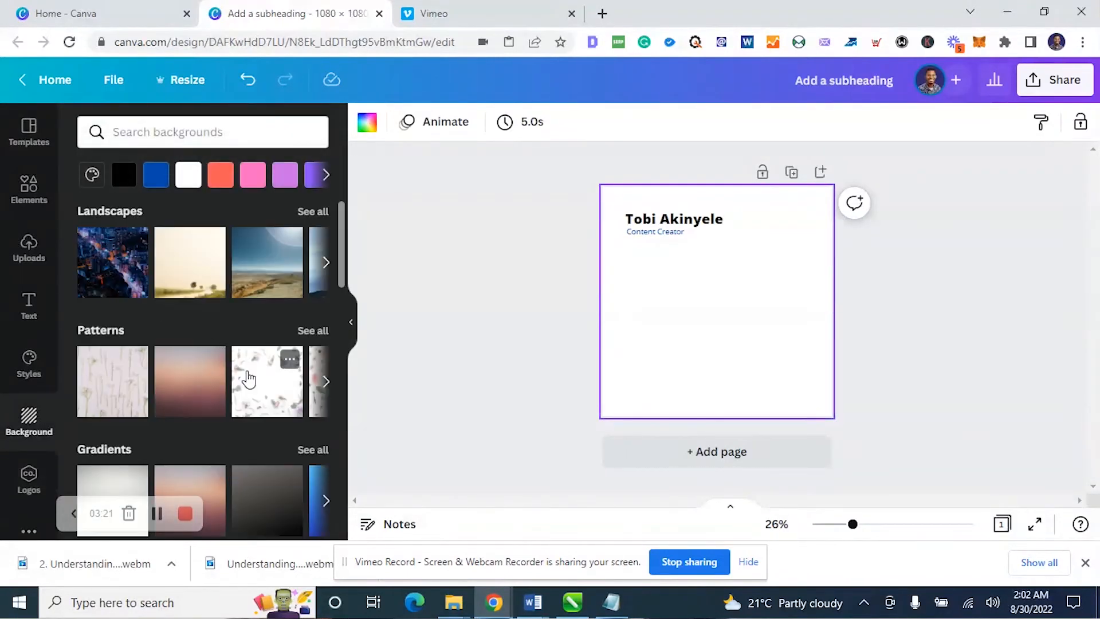
pyautogui.scroll(-2, 248, 379)
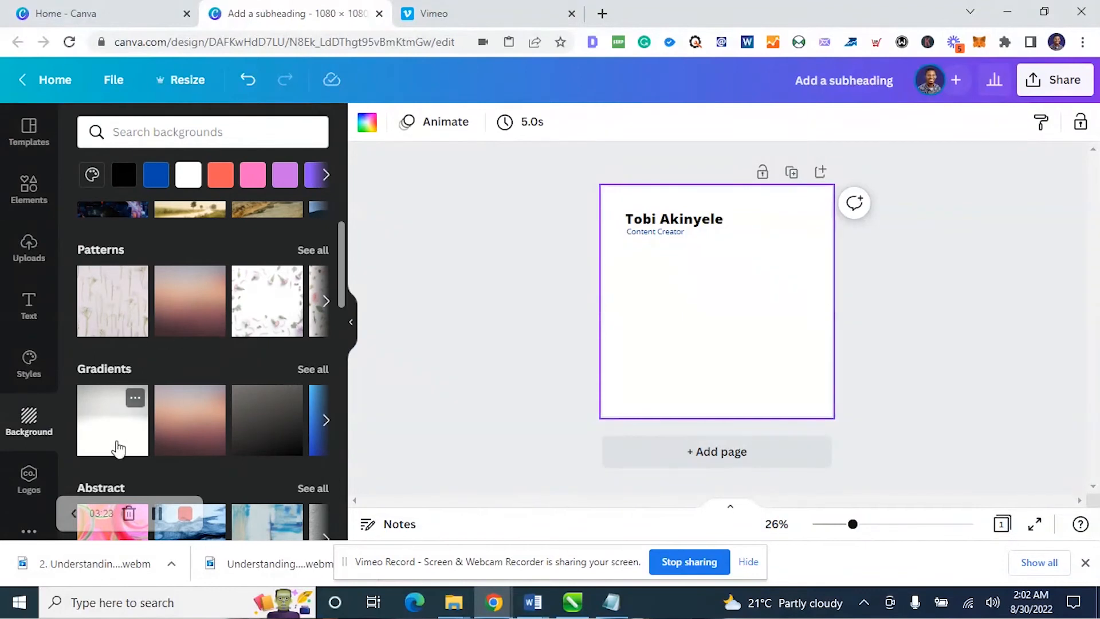
pyautogui.scroll(2, 202, 373)
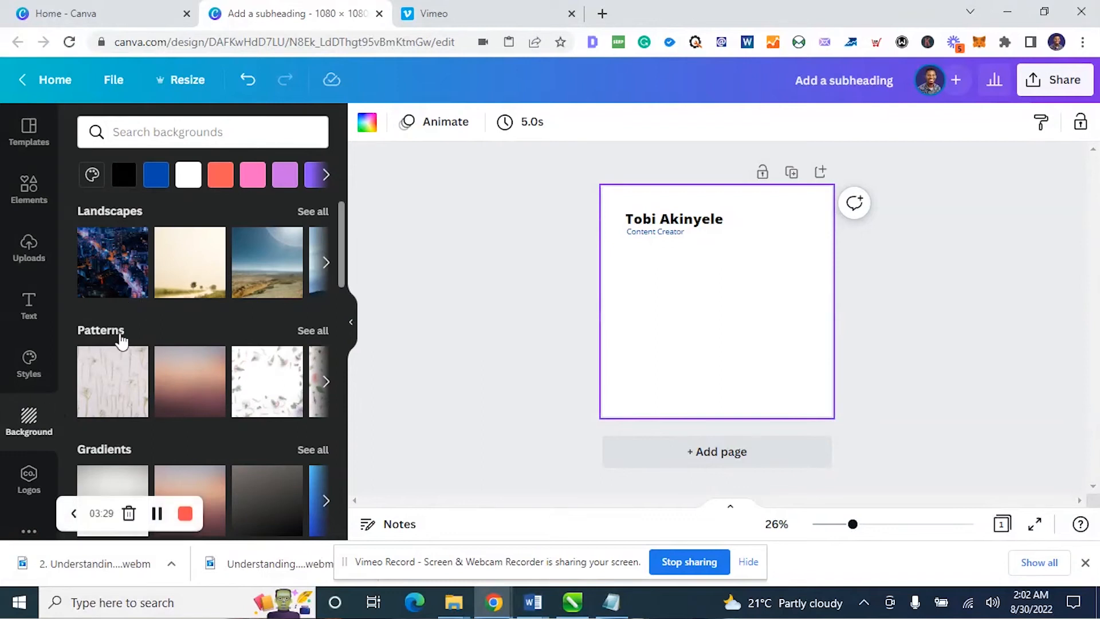
pyautogui.scroll(-5, 115, 344)
pyautogui.click(10, 402)
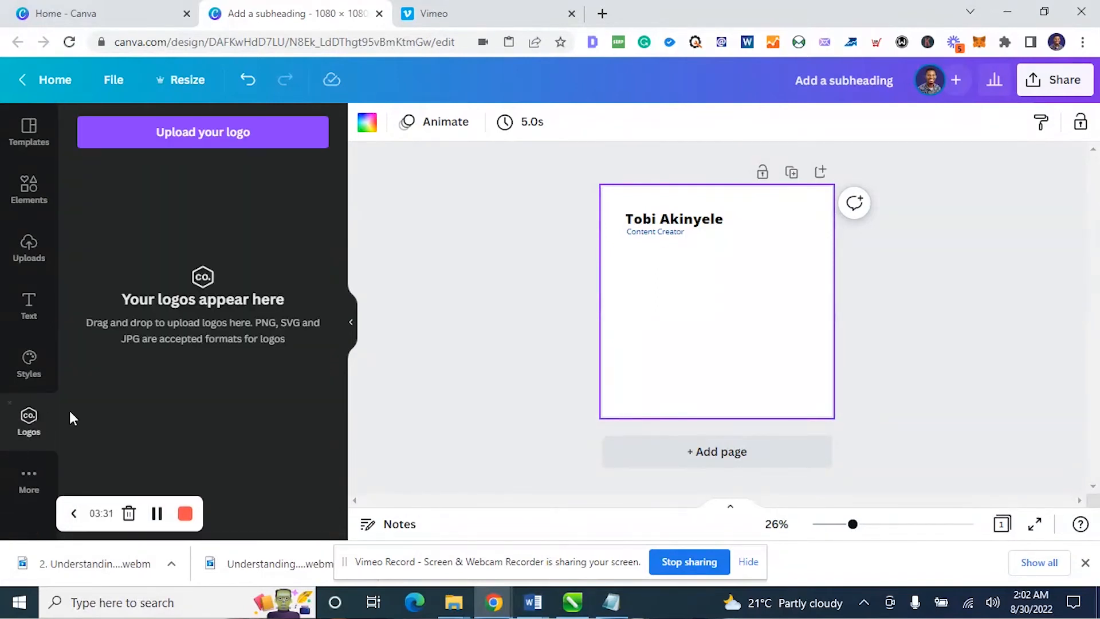
# Apply the blue misty mountain image from the Landscapes backgrounds as the page background
pyautogui.click(25, 480)
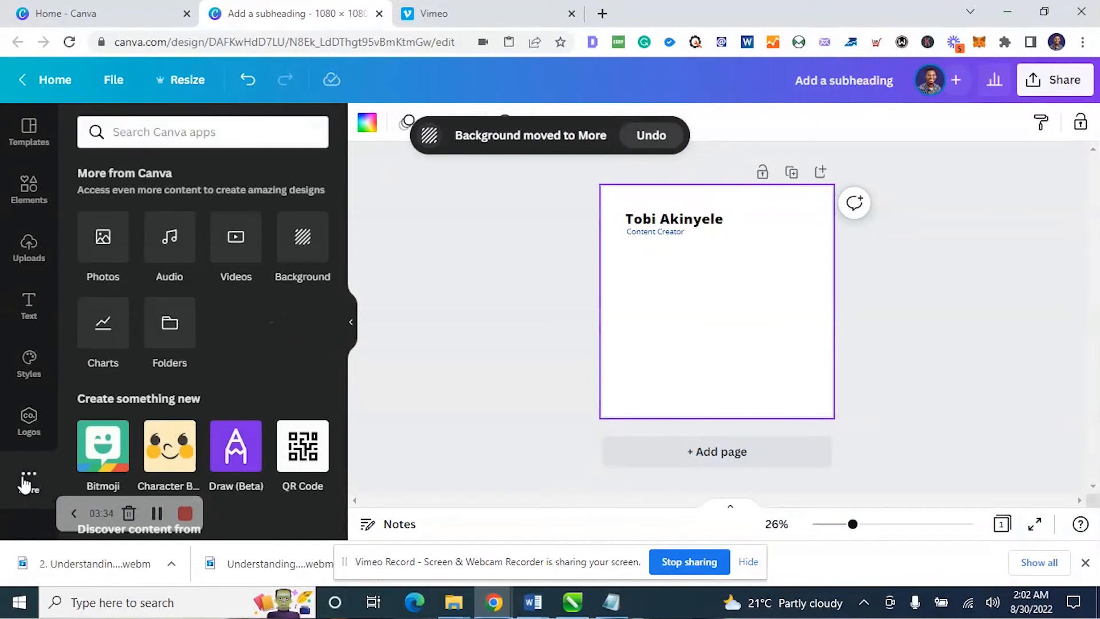
pyautogui.click(296, 260)
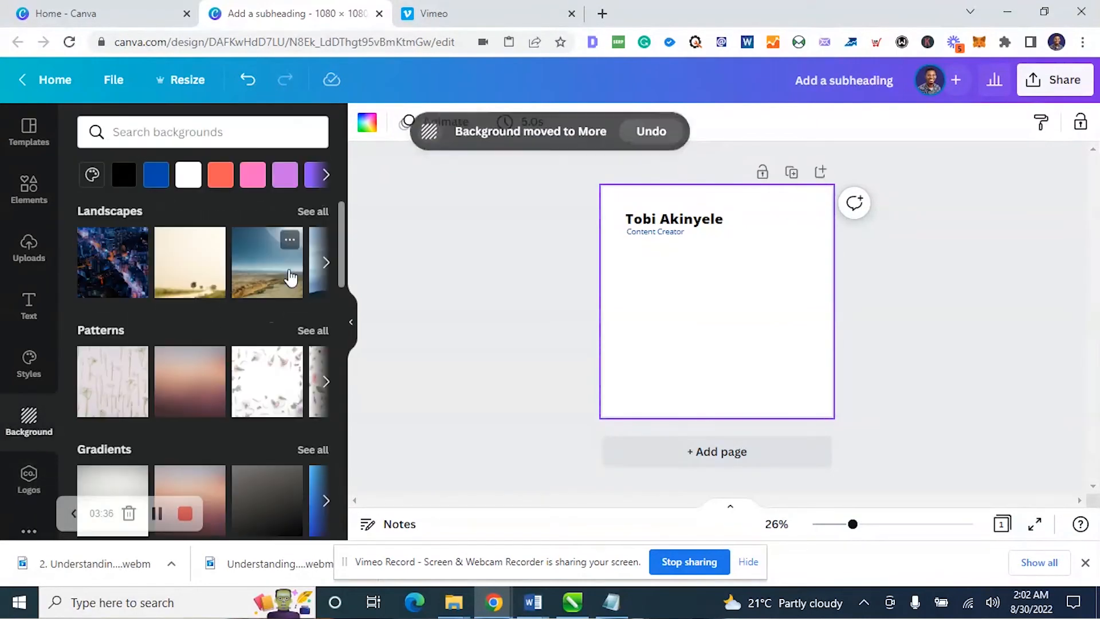
pyautogui.click(326, 267)
pyautogui.click(326, 265)
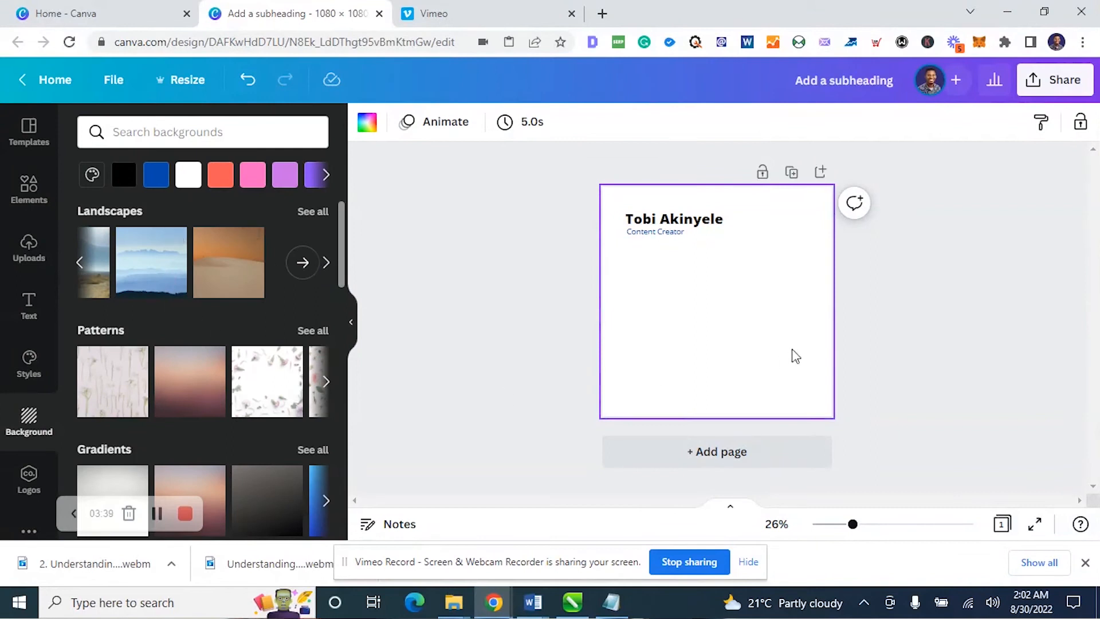
pyautogui.click(151, 276)
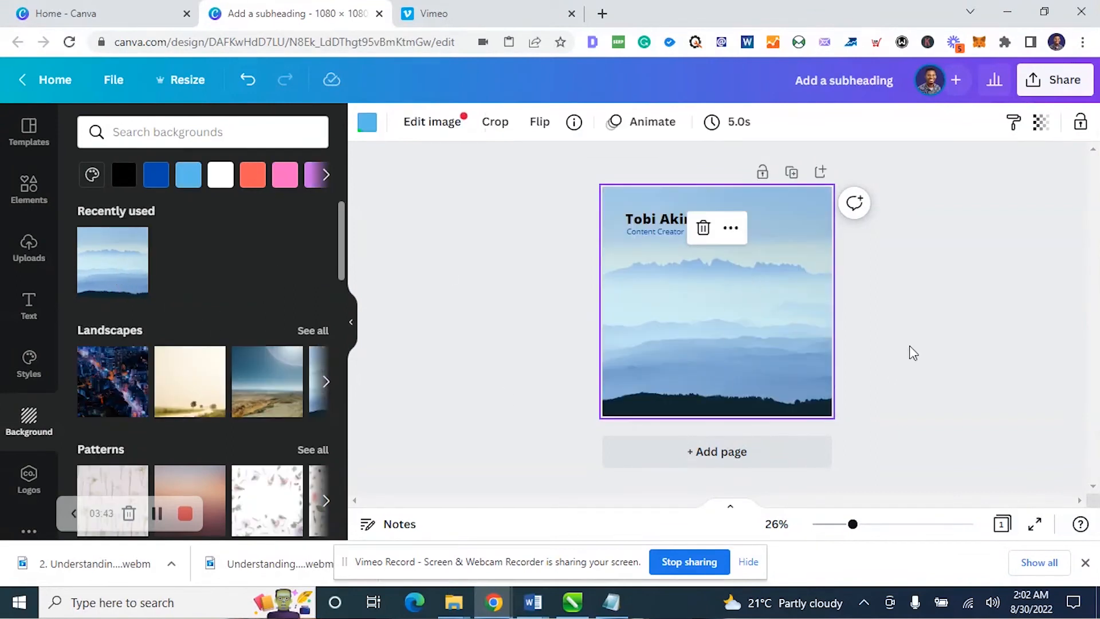
pyautogui.click(912, 339)
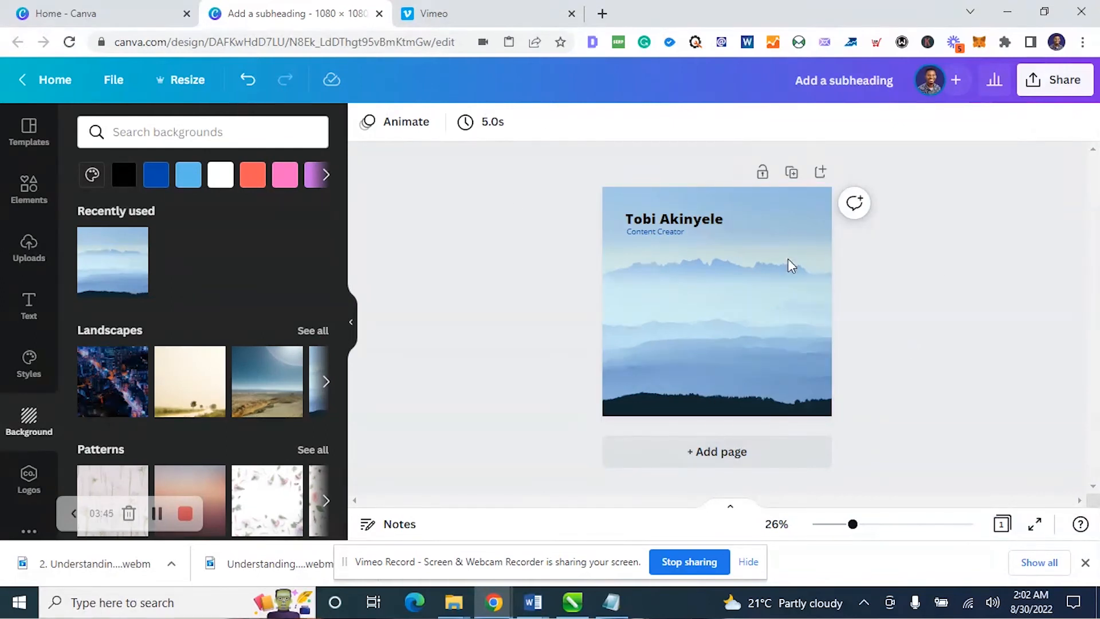
# Move the name heading down toward the page's middle and replace its text with "Welcome to August" on two lines
pyautogui.click(669, 220)
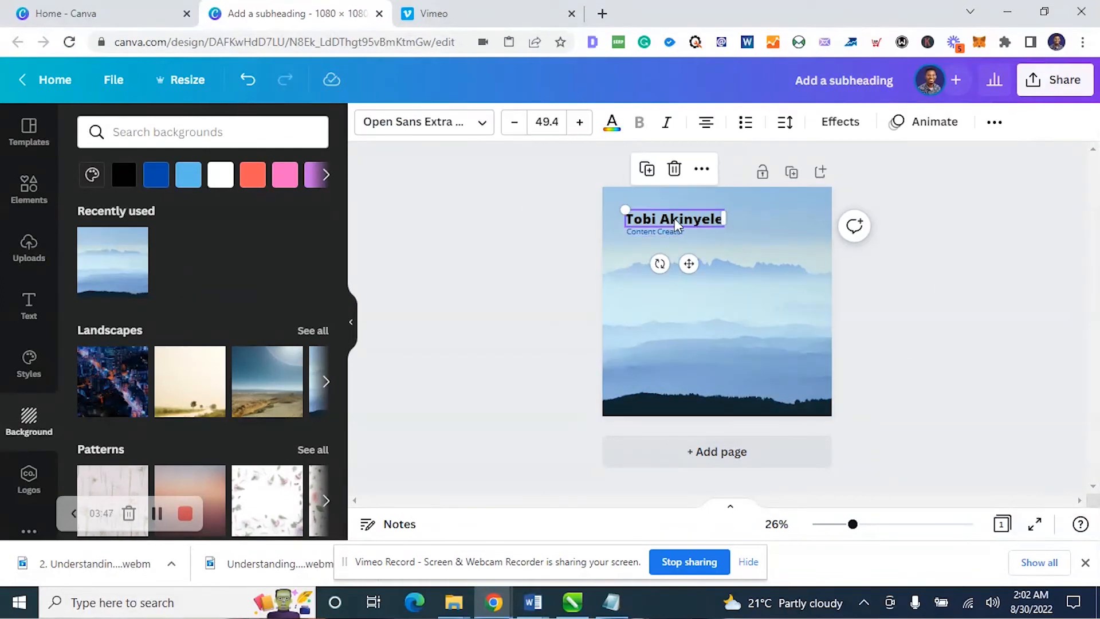
pyautogui.moveTo(696, 232); pyautogui.dragTo(720, 290)
pyautogui.doubleClick(730, 278)
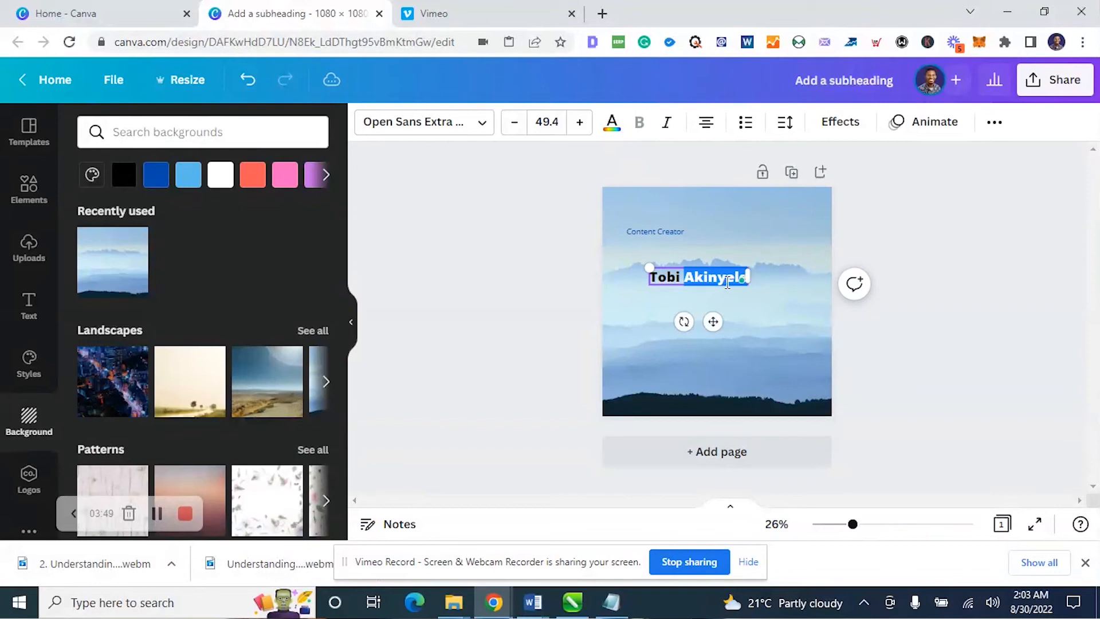
pyautogui.tripleClick(709, 278)
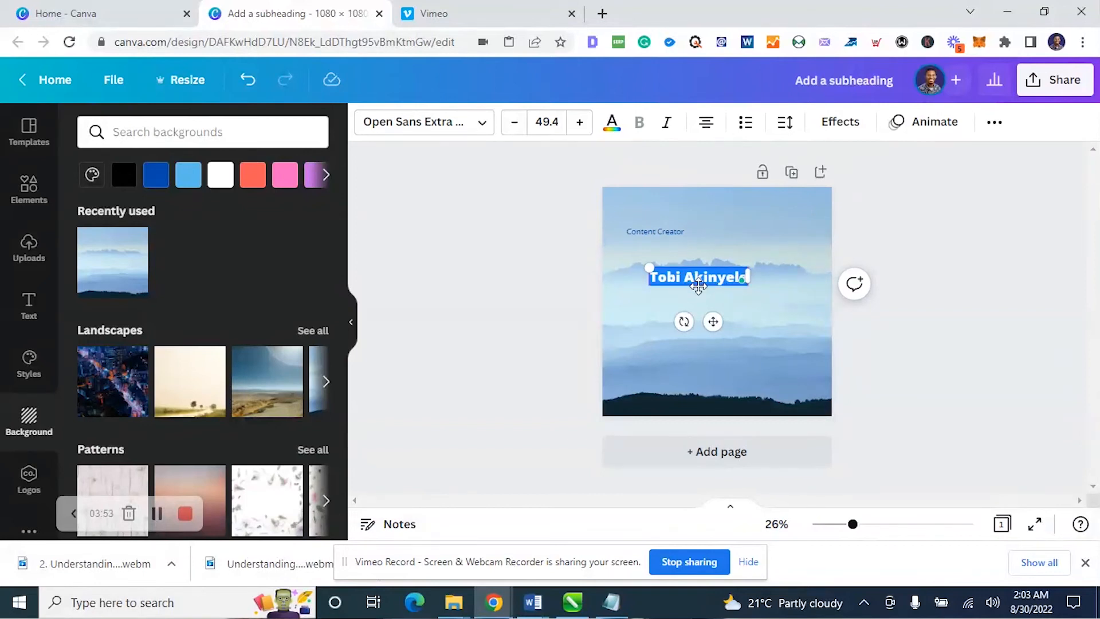
pyautogui.write('Welcome to')
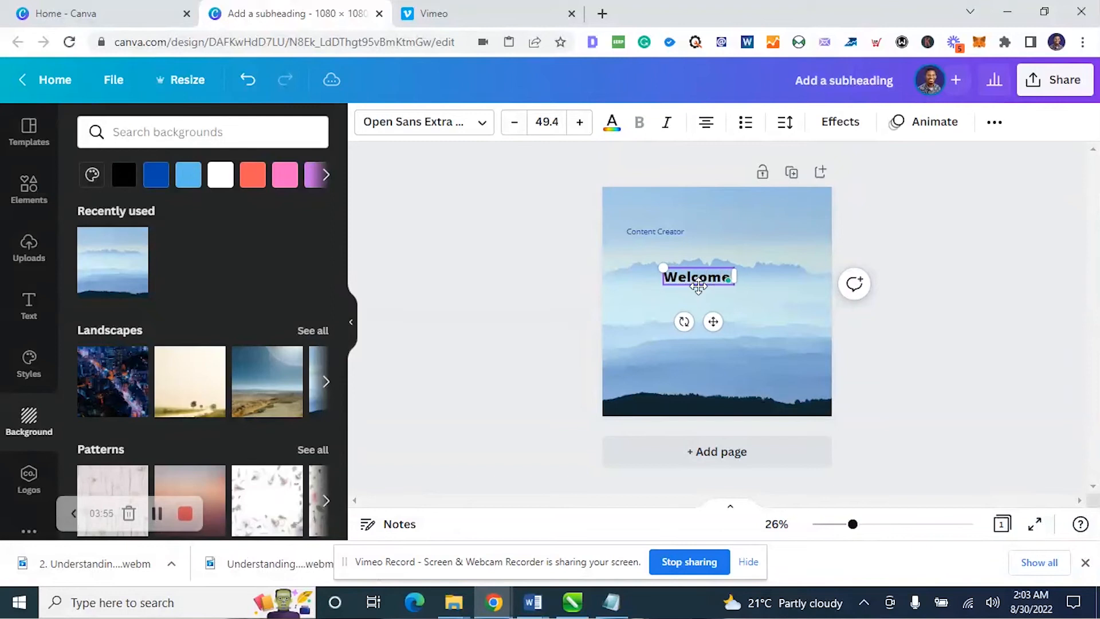
pyautogui.press('Return')
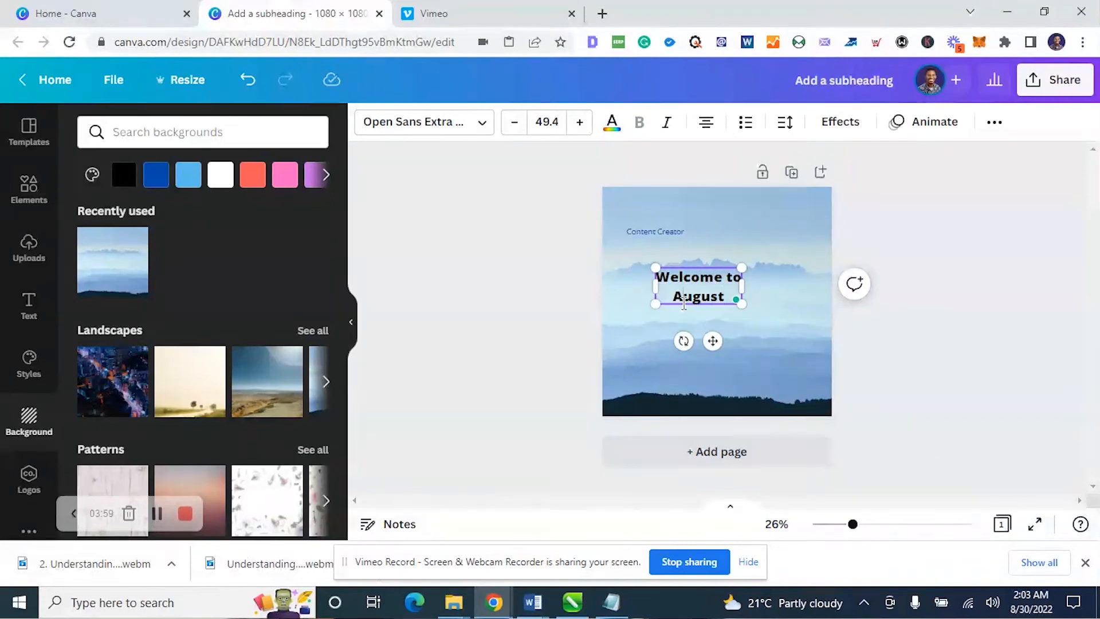
# Set the font of the whole "Welcome to August" heading to Alegreya Sans SC Regular
pyautogui.hotkey('ctrl', 'a')
pyautogui.click(479, 128)
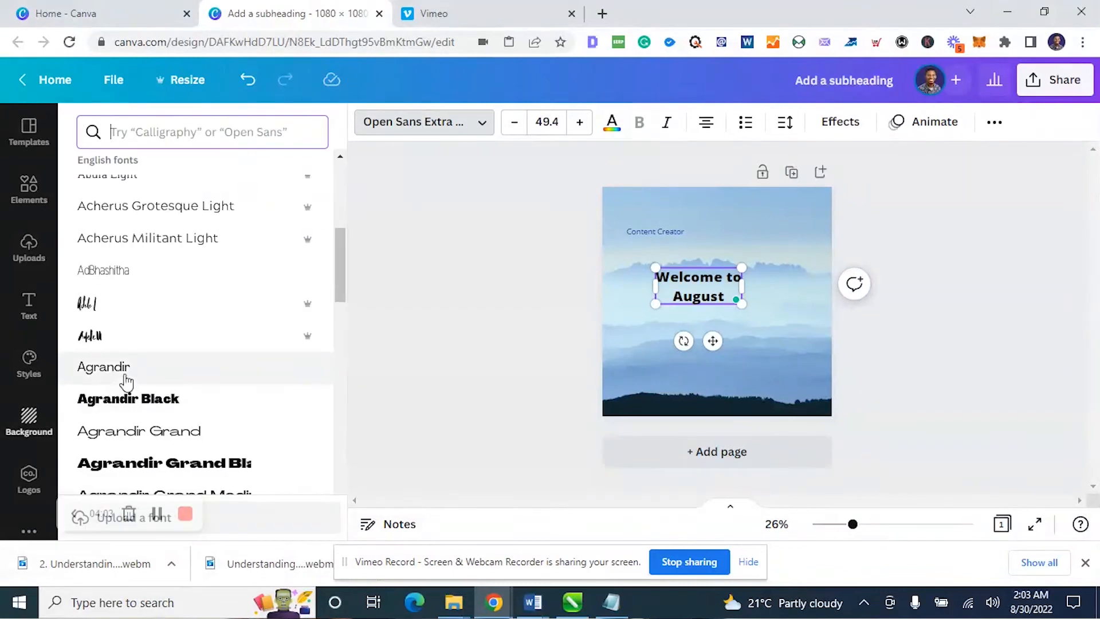
pyautogui.scroll(-2, 125, 380)
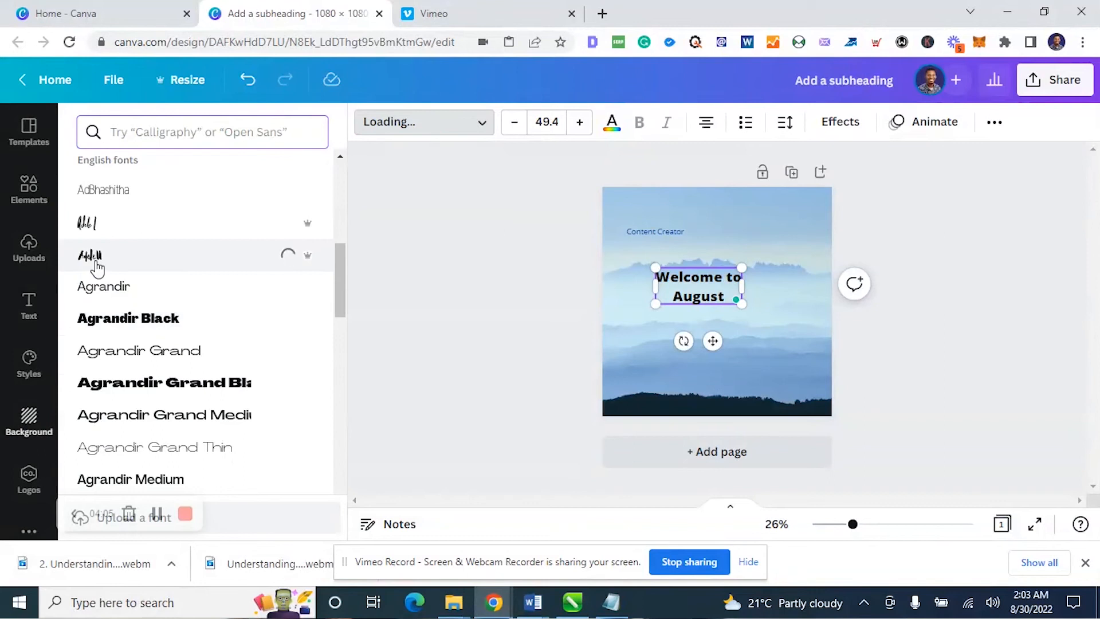
pyautogui.scroll(-4, 189, 384)
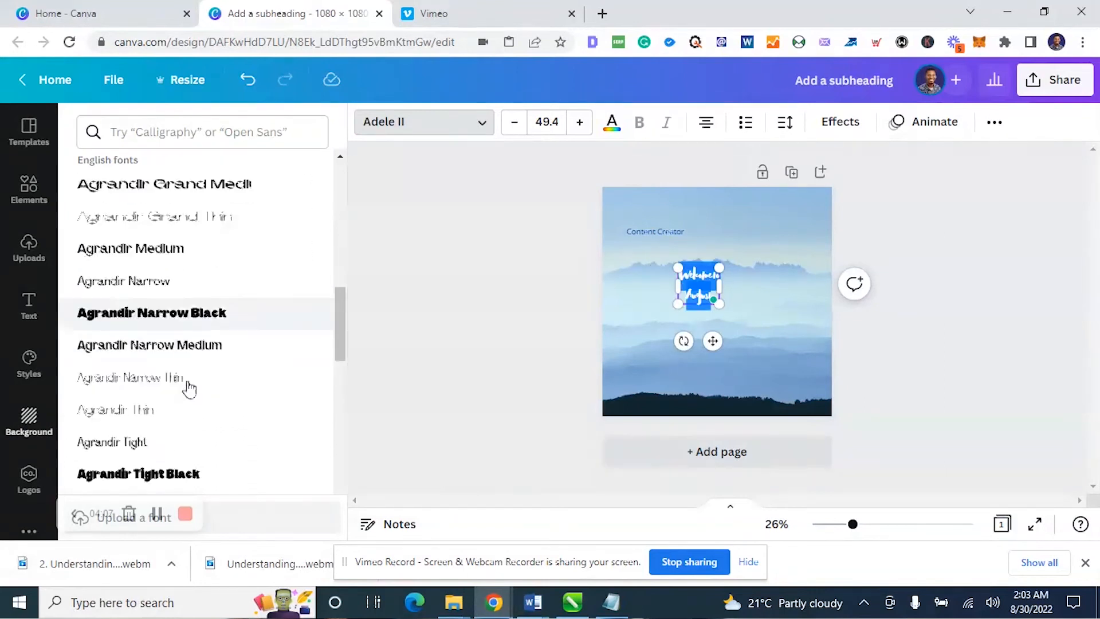
pyautogui.scroll(-7, 189, 388)
pyautogui.scroll(-6, 187, 381)
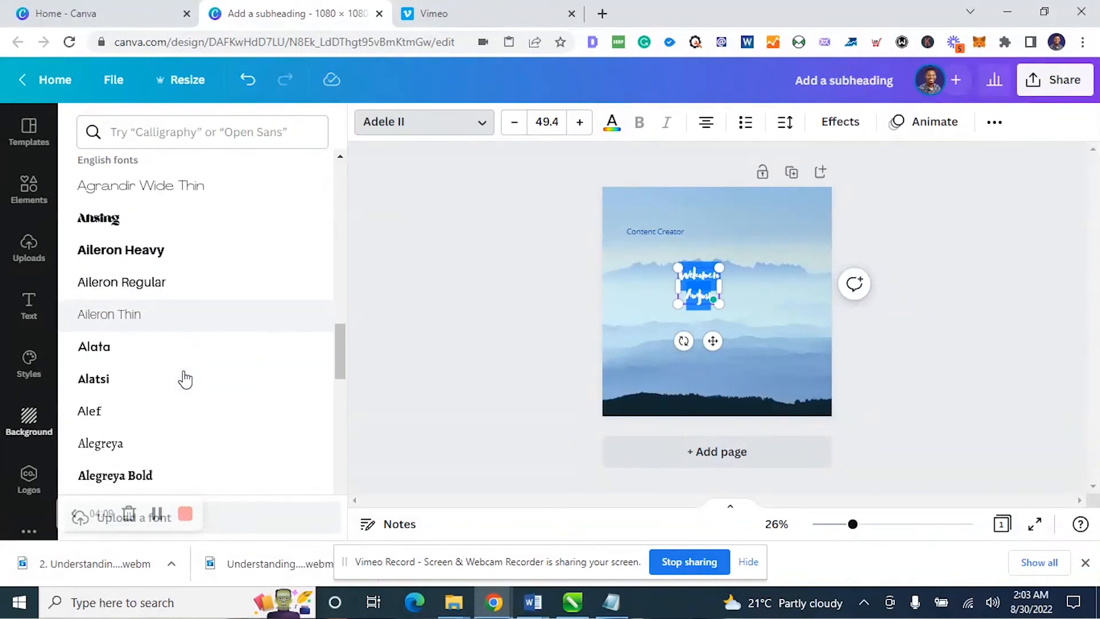
pyautogui.scroll(-3, 184, 380)
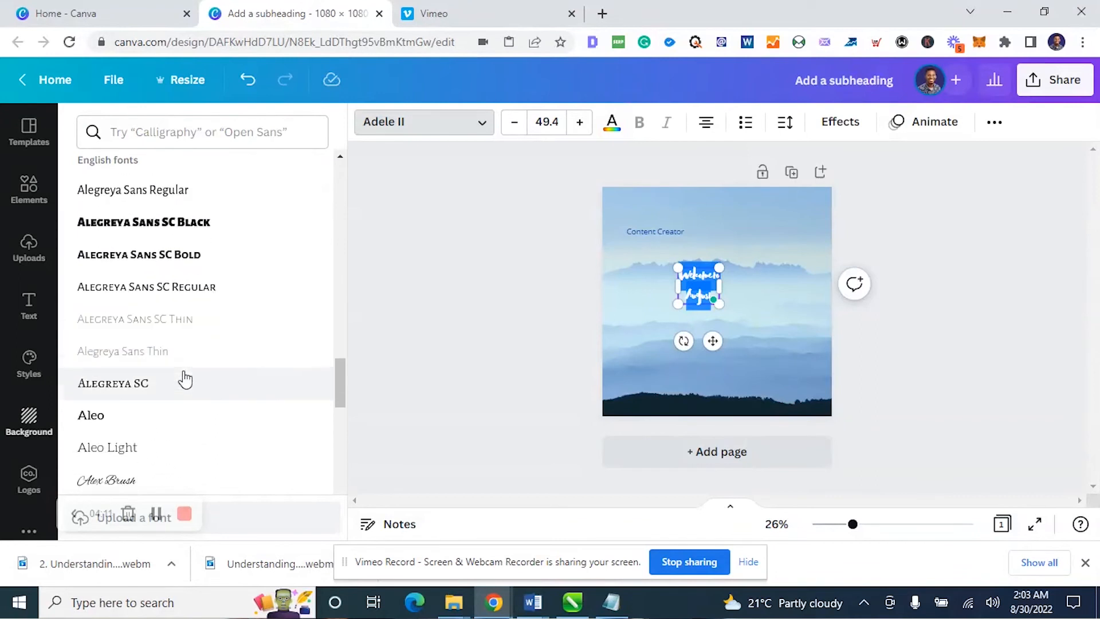
pyautogui.click(216, 288)
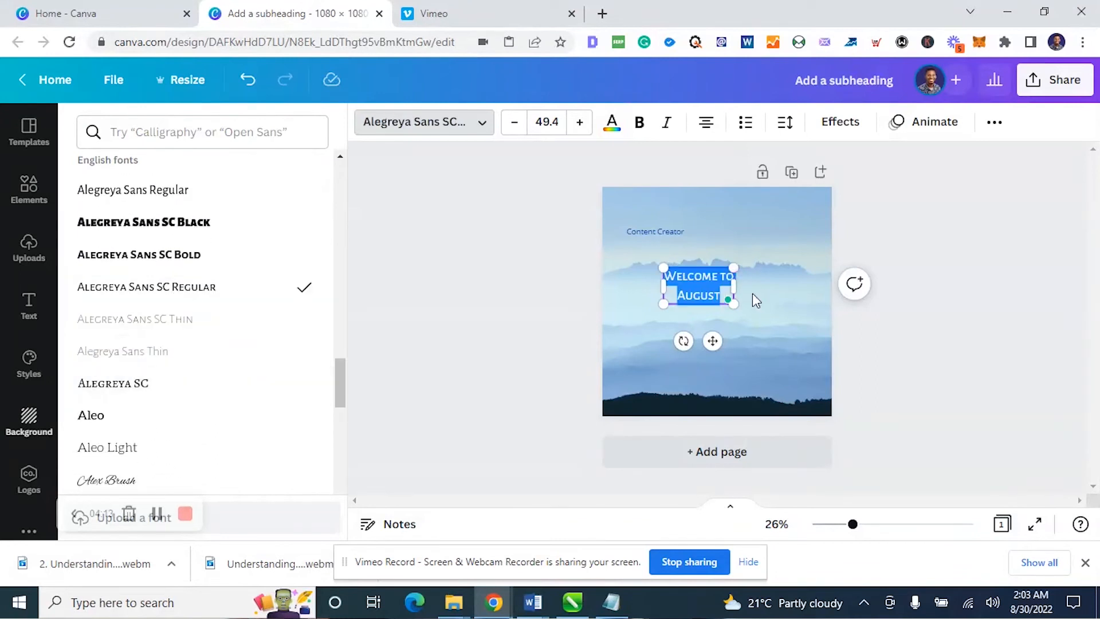
# Enlarge the "Welcome to August" heading to font size 84 and reduce its line spacing to 0.78
pyautogui.moveTo(734, 270); pyautogui.dragTo(781, 241)
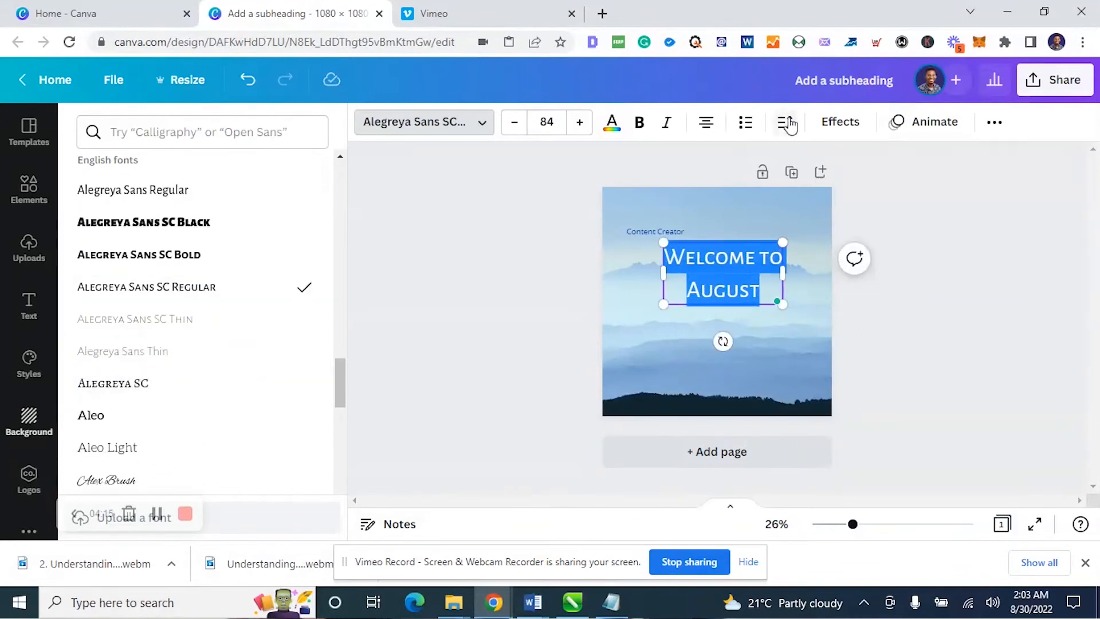
pyautogui.click(786, 122)
pyautogui.click(885, 238)
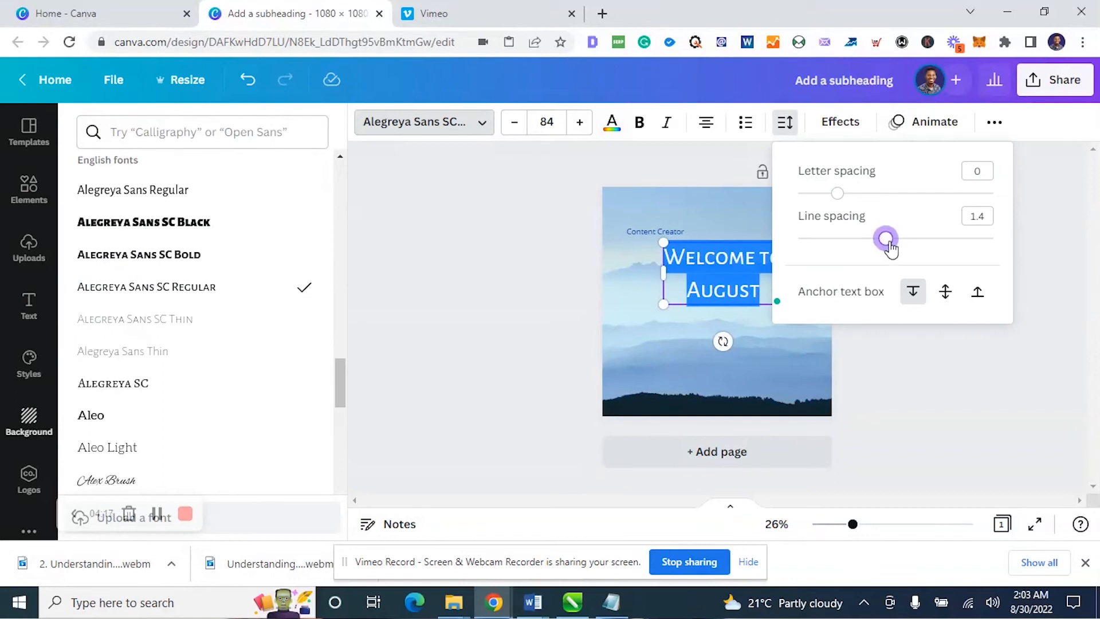
pyautogui.moveTo(886, 241); pyautogui.dragTo(827, 235)
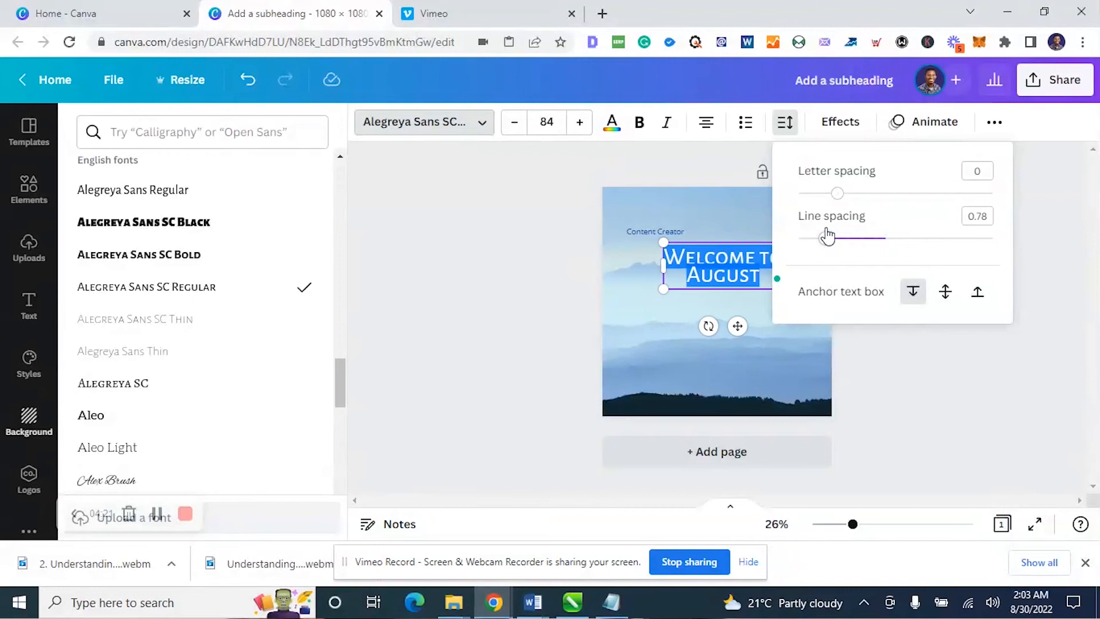
pyautogui.click(1054, 230)
# Move the Content Creator line near the page's bottom edge, and enlarge the heading to size 96.1 slightly higher on the page
pyautogui.click(646, 235)
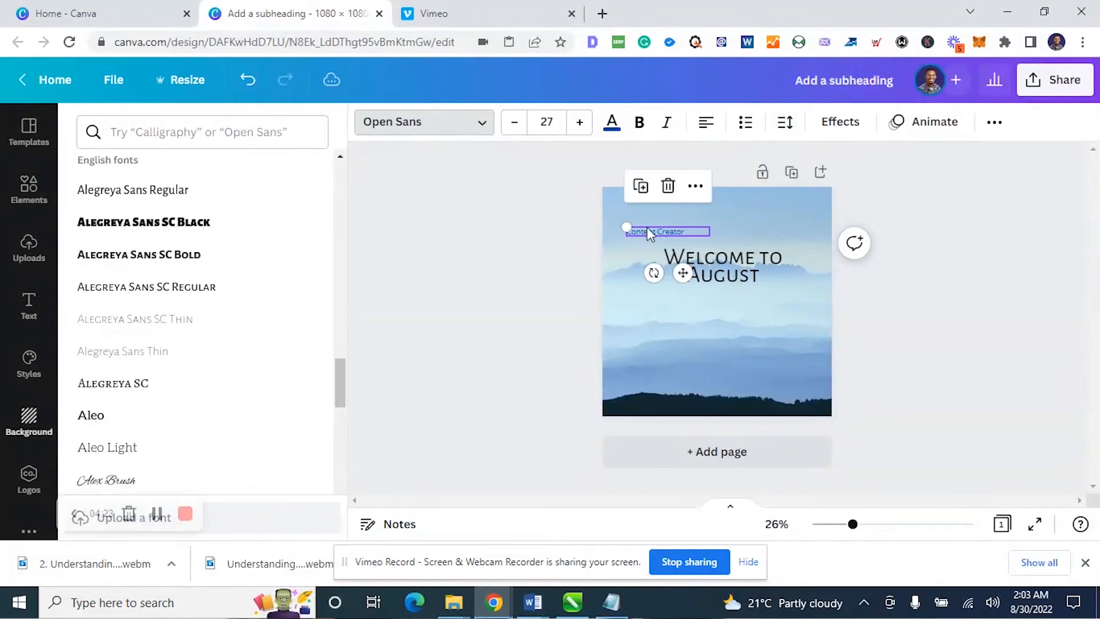
pyautogui.moveTo(656, 235); pyautogui.dragTo(705, 386)
pyautogui.click(667, 254)
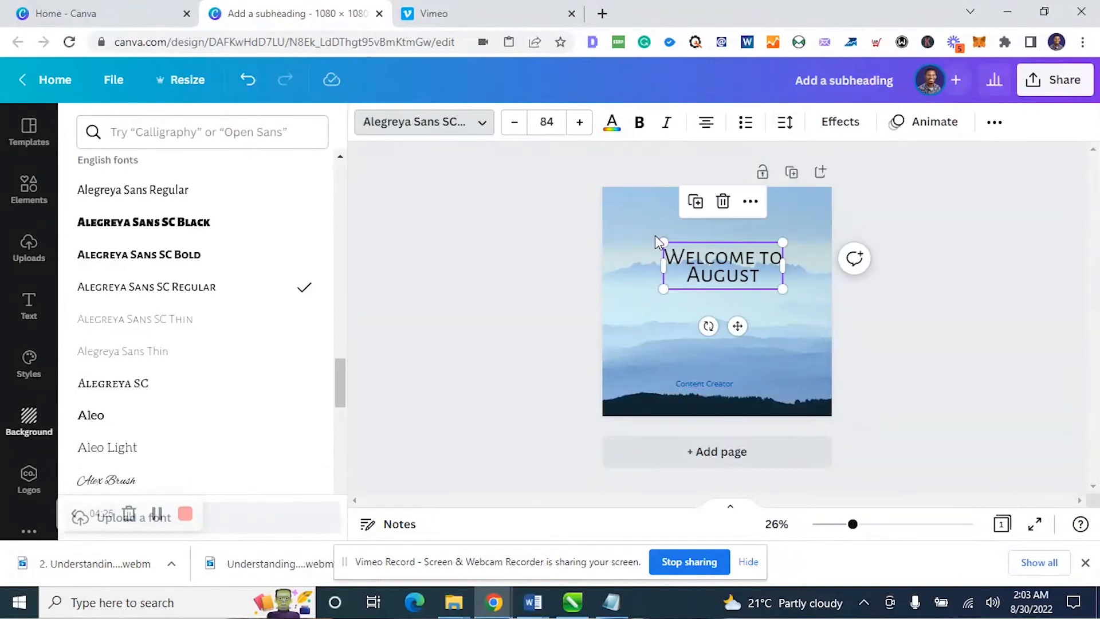
pyautogui.moveTo(660, 240)
pyautogui.mouseDown()
pyautogui.moveTo(638, 229)
pyautogui.moveTo(646, 236)
pyautogui.mouseUp()
pyautogui.moveTo(697, 269); pyautogui.dragTo(701, 260)
# Try a slight letter-spacing change on the heading and move it up, centred near the page's top edge
pyautogui.click(785, 122)
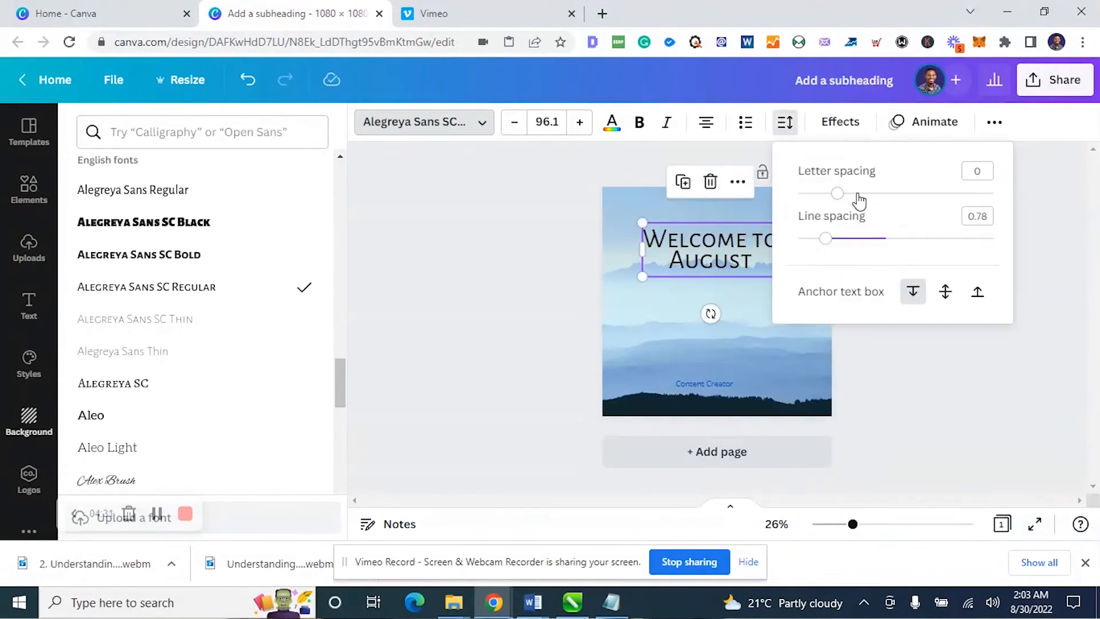
pyautogui.moveTo(838, 197)
pyautogui.mouseDown()
pyautogui.moveTo(828, 198)
pyautogui.moveTo(843, 198)
pyautogui.mouseUp()
pyautogui.click(977, 351)
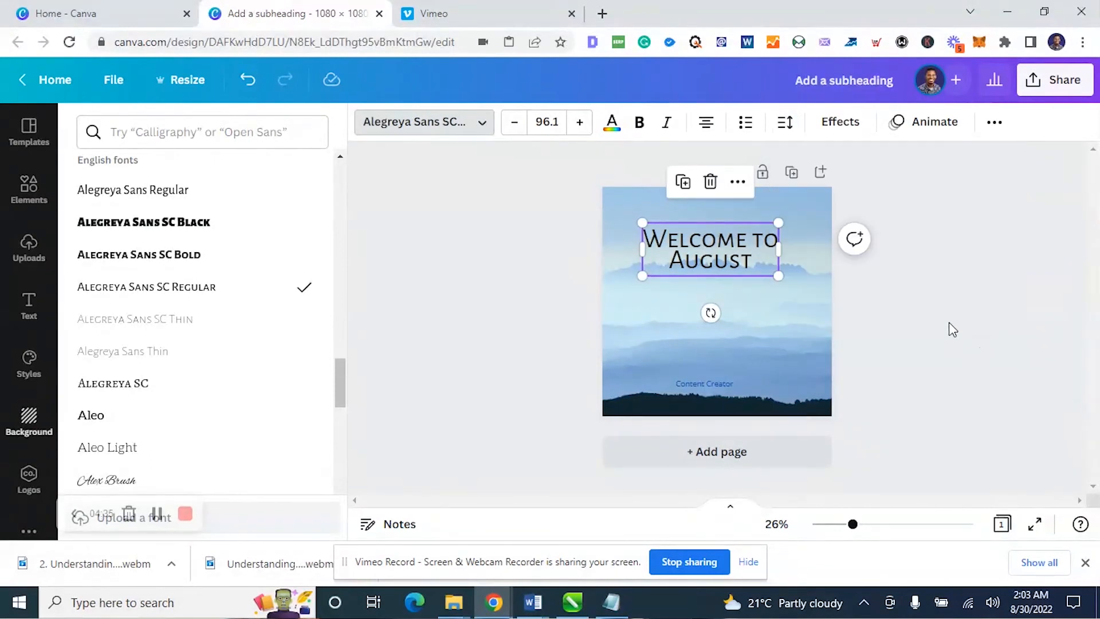
pyautogui.moveTo(726, 264); pyautogui.dragTo(727, 247)
# Move the Content Creator line up to just below the heading and centre-align its text
pyautogui.click(886, 336)
pyautogui.moveTo(716, 383); pyautogui.dragTo(719, 297)
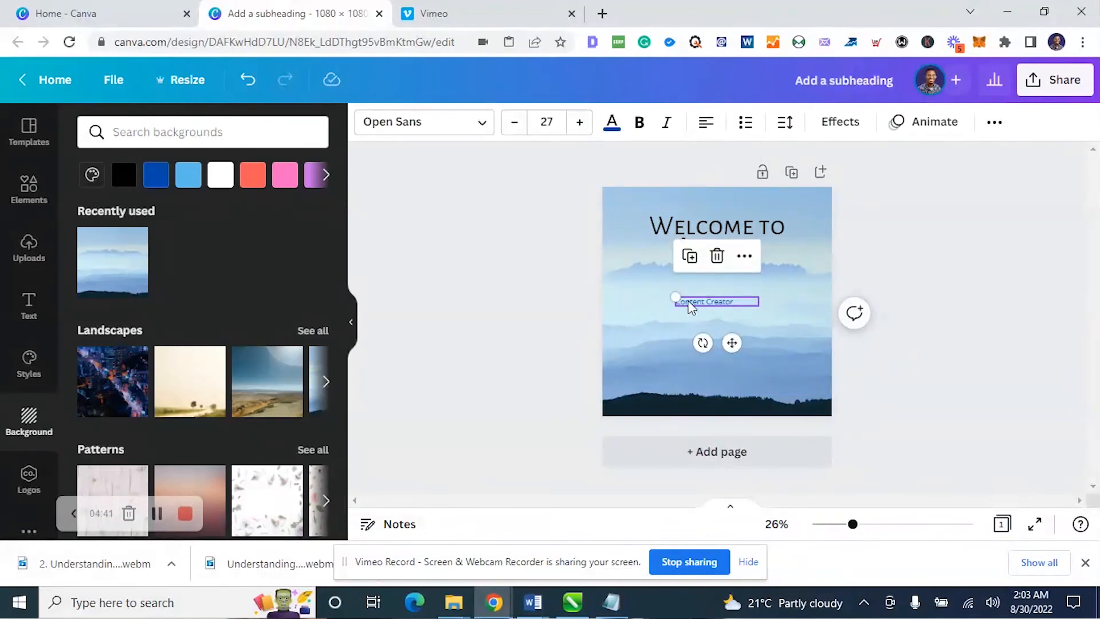
pyautogui.click(704, 122)
# Replace the Content Creator text with "Make sure you have an awesome month ahead" and widen its box to wrap on two lines
pyautogui.doubleClick(727, 302)
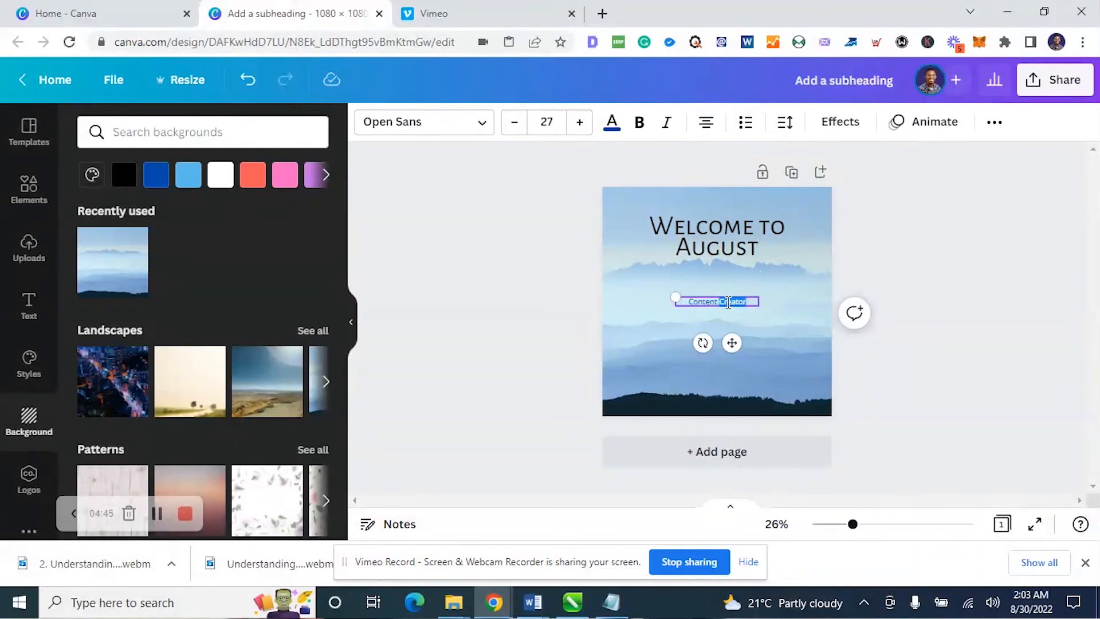
pyautogui.hotkey('ctrl', 'a')
pyautogui.write('Make sure you have an awe')
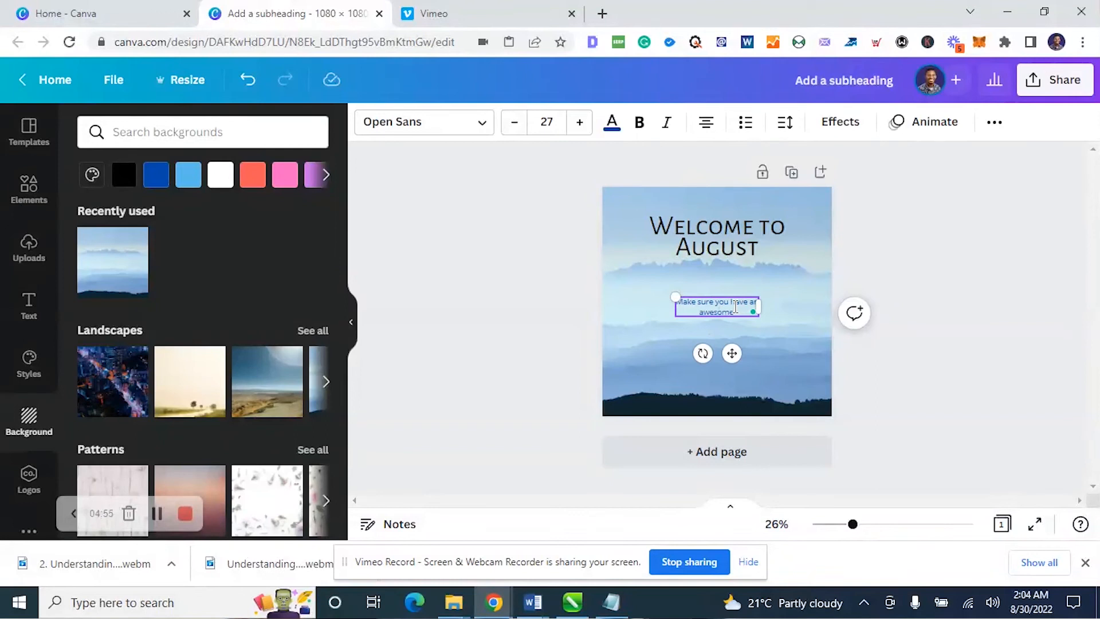
pyautogui.write('some month ahead')
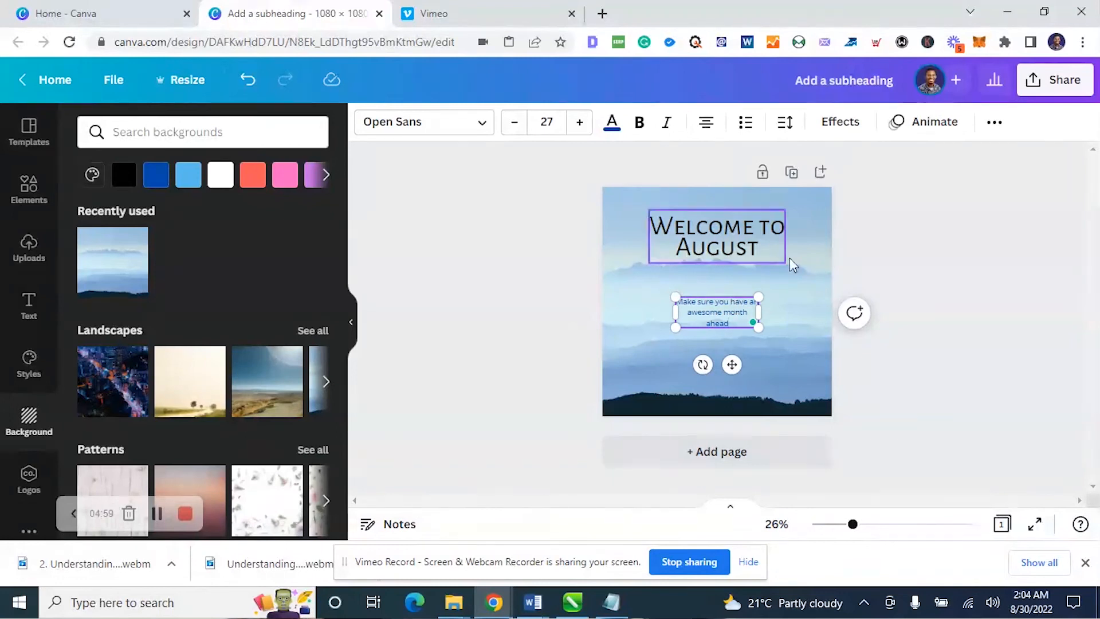
pyautogui.moveTo(757, 313); pyautogui.dragTo(788, 309)
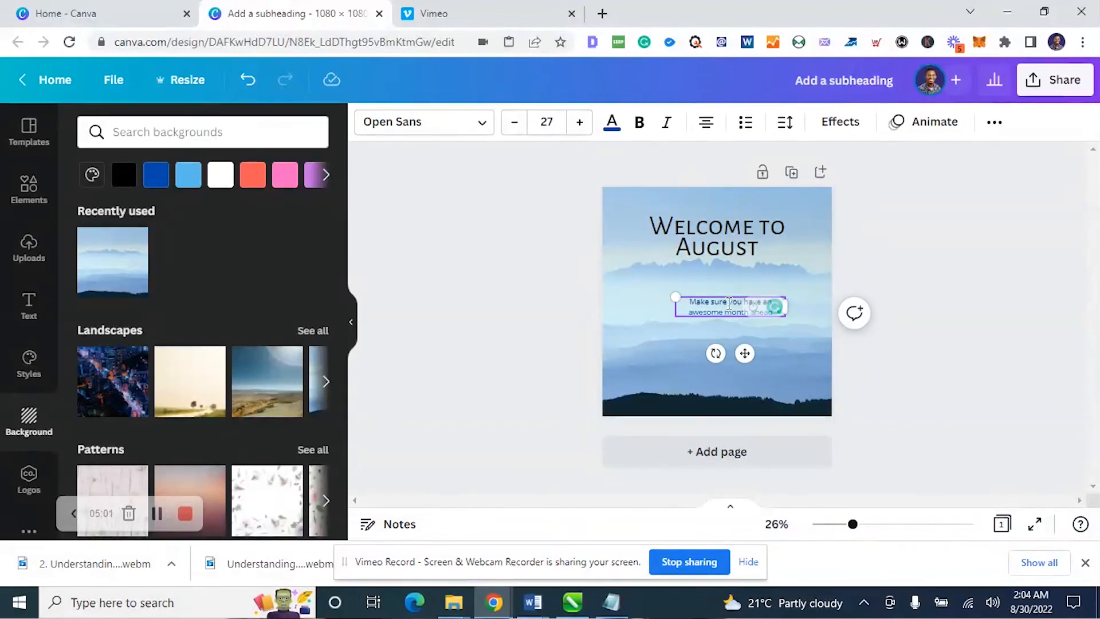
# Reduce the line spacing of the "Make sure you have an awesome month ahead" text to 1.17
pyautogui.doubleClick(728, 304)
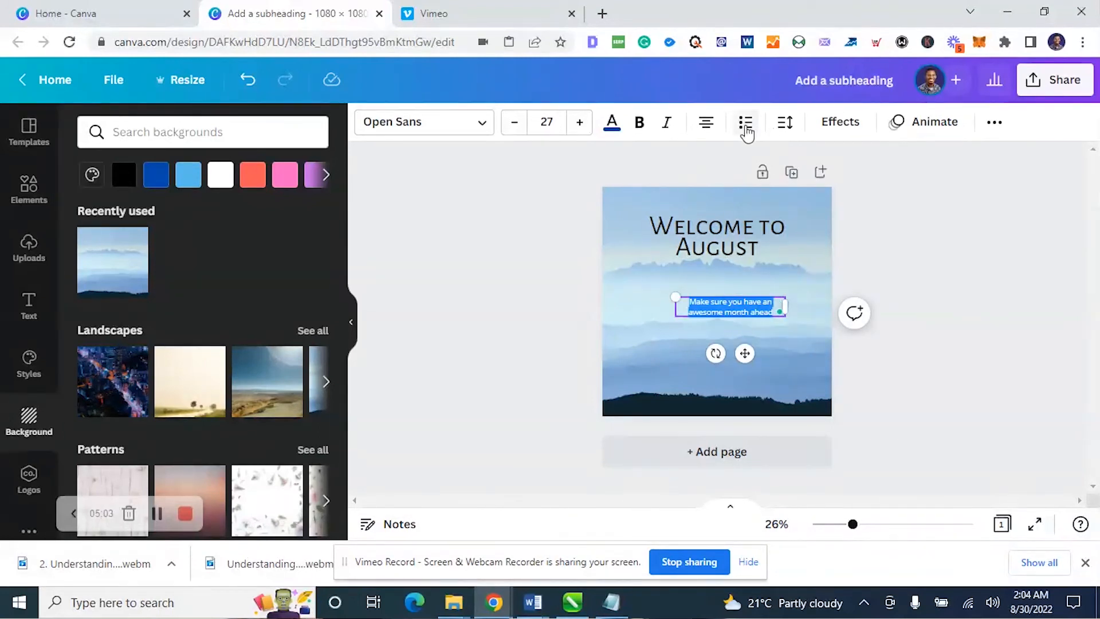
pyautogui.click(789, 131)
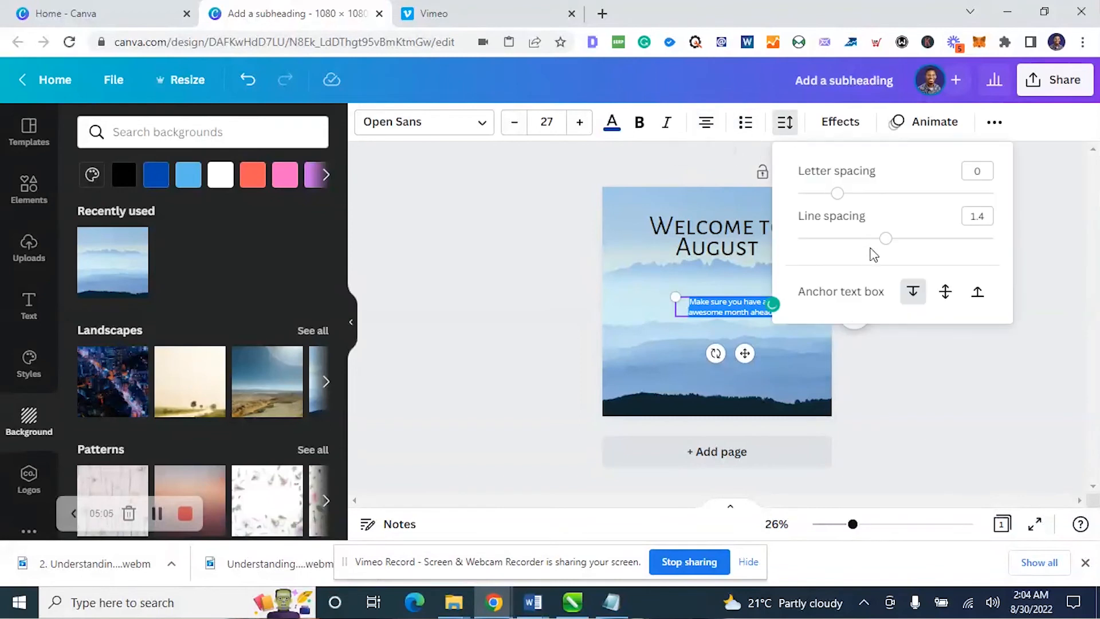
pyautogui.moveTo(886, 238); pyautogui.dragTo(865, 235)
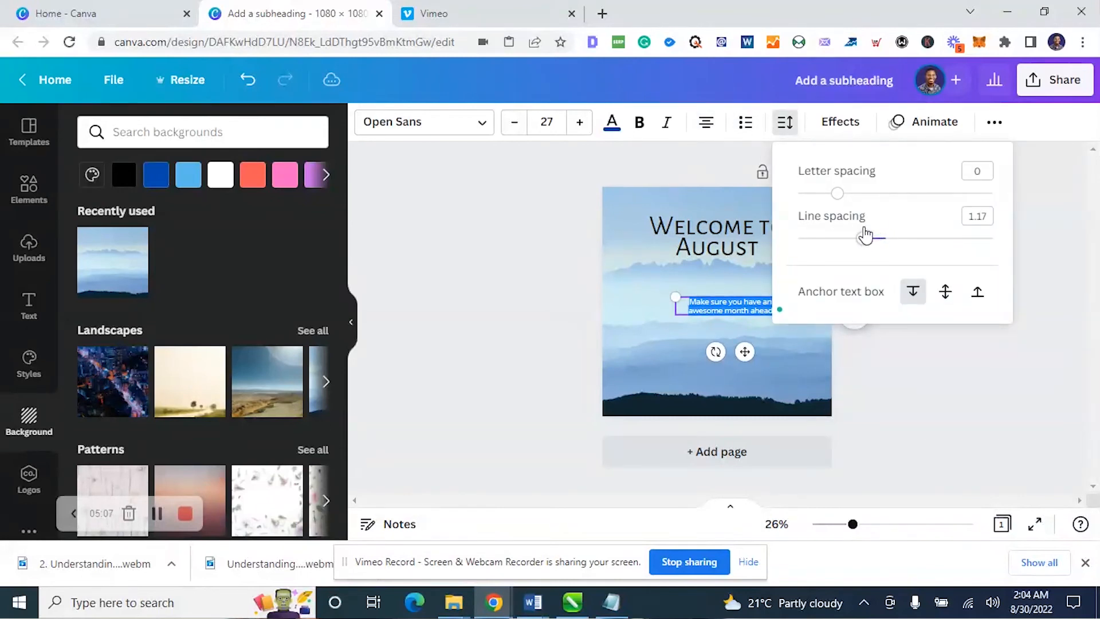
pyautogui.click(913, 355)
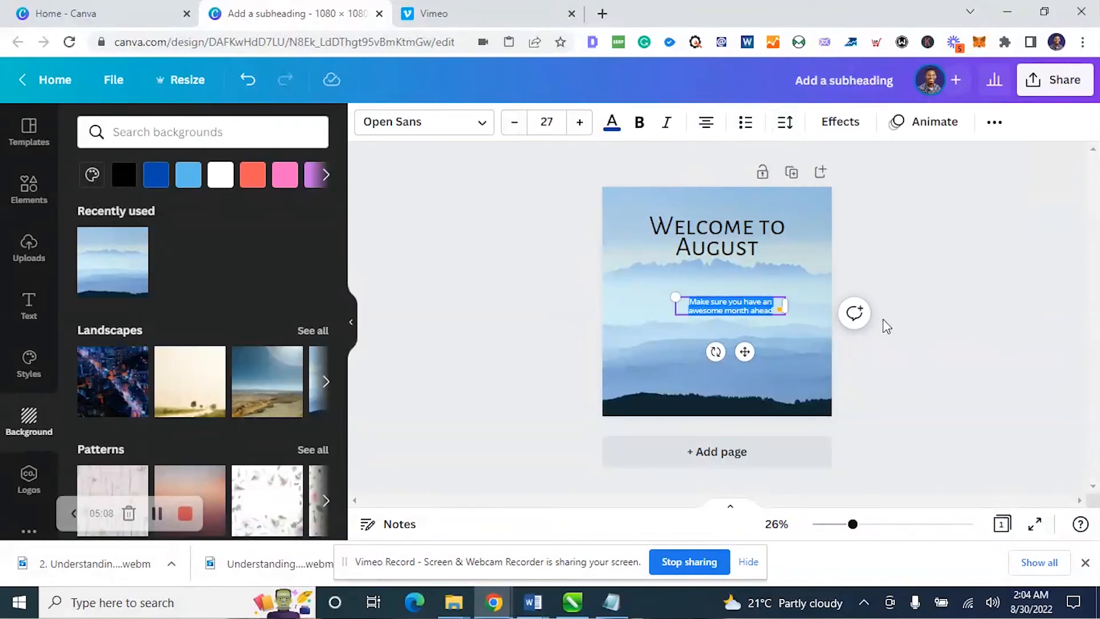
# Enlarge the small text to size 36.2 and centre it closely beneath the "Welcome to August" heading
pyautogui.click(908, 356)
pyautogui.click(755, 313)
pyautogui.moveTo(754, 312); pyautogui.dragTo(749, 291)
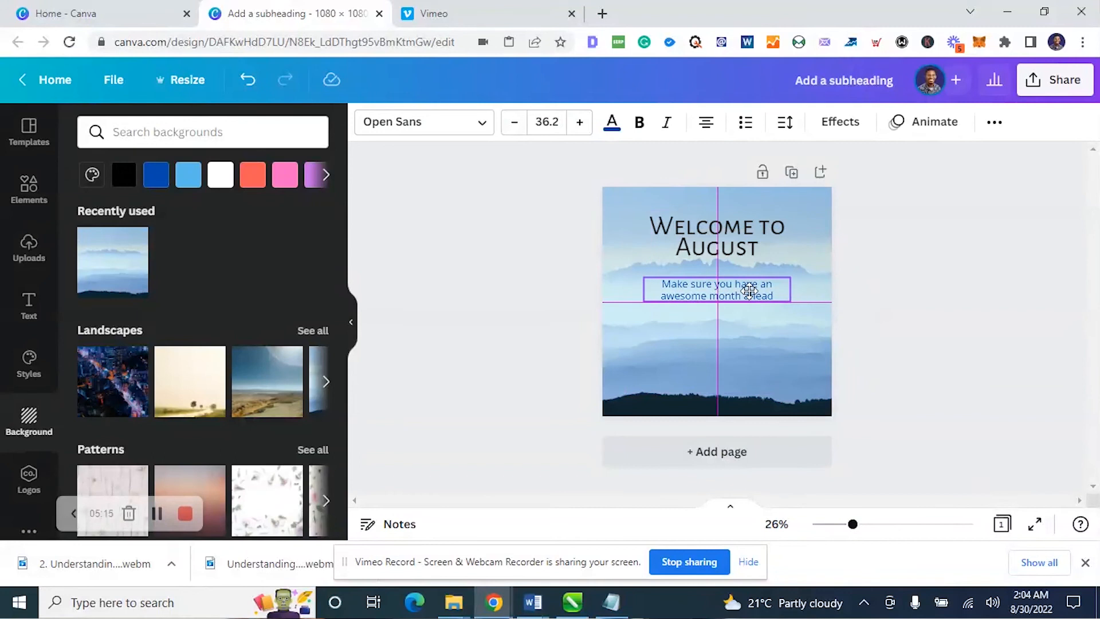
pyautogui.click(929, 316)
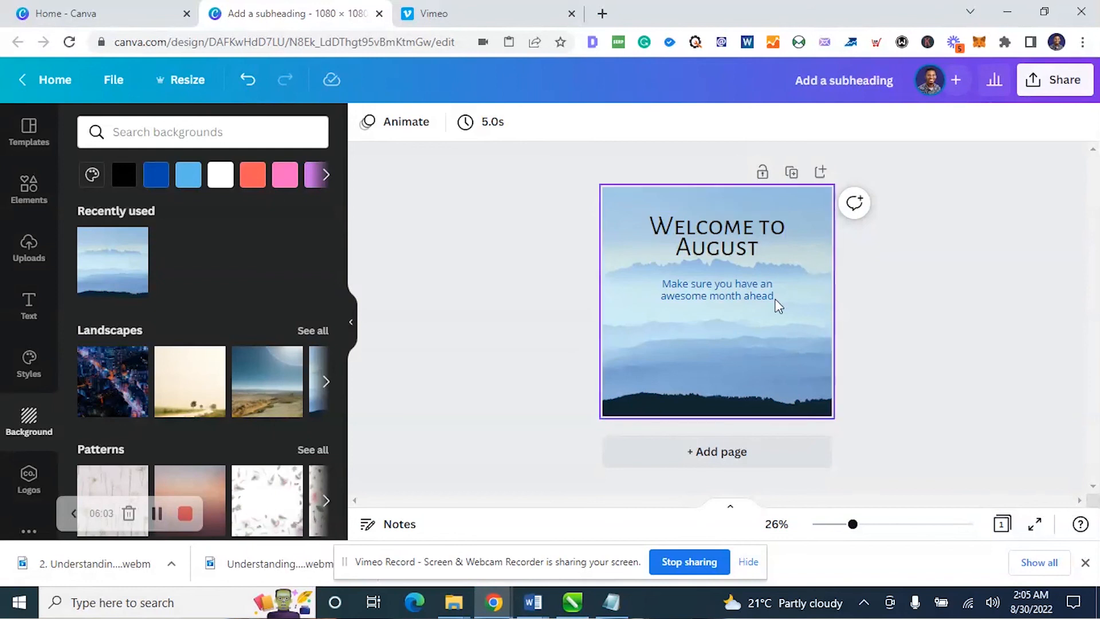
# Left-align the small text and the heading, and shift the heading toward the page's left margin just above the small text
pyautogui.click(696, 295)
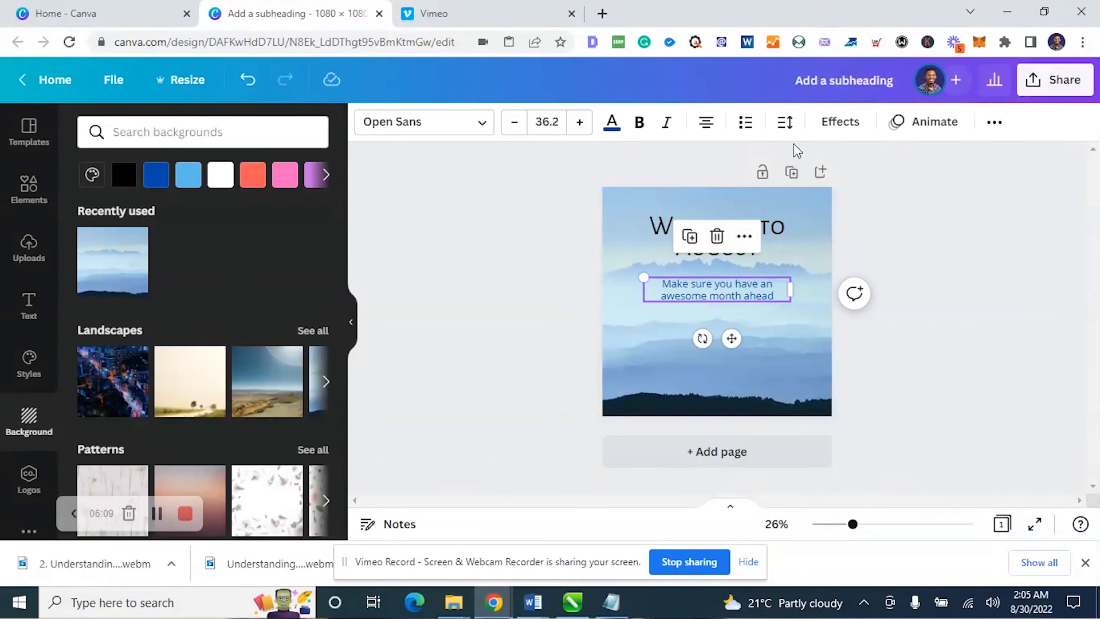
pyautogui.click(709, 126)
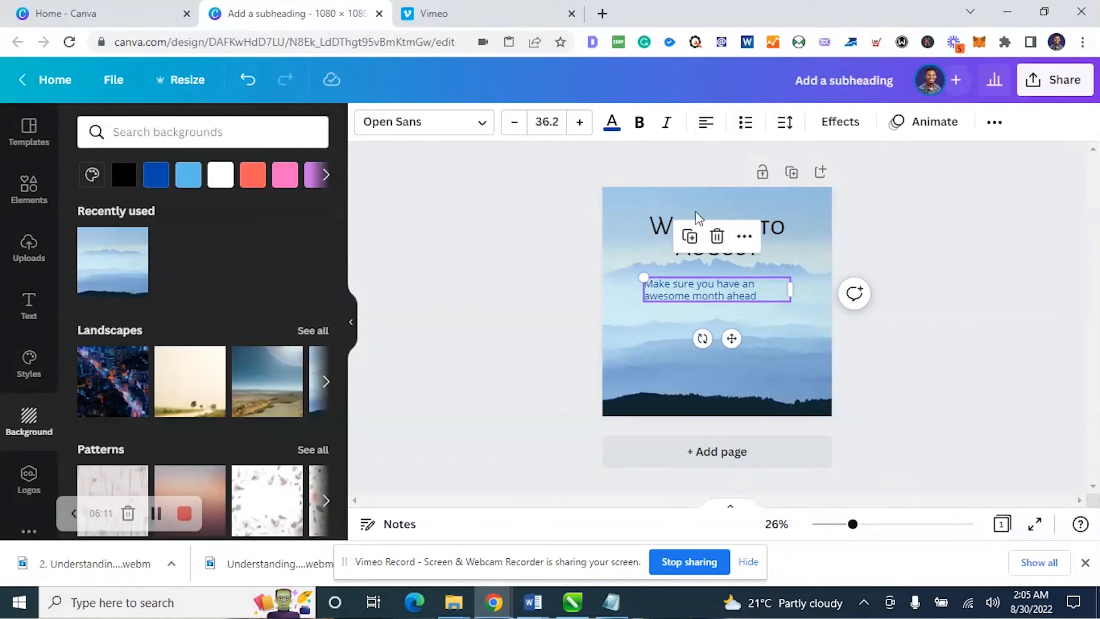
pyautogui.click(664, 230)
pyautogui.click(705, 123)
pyautogui.click(861, 326)
pyautogui.moveTo(711, 253); pyautogui.dragTo(686, 263)
# Rewrap the heading in a narrower box so it reads "Welcome" on one line and "to August" on the second
pyautogui.doubleClick(738, 240)
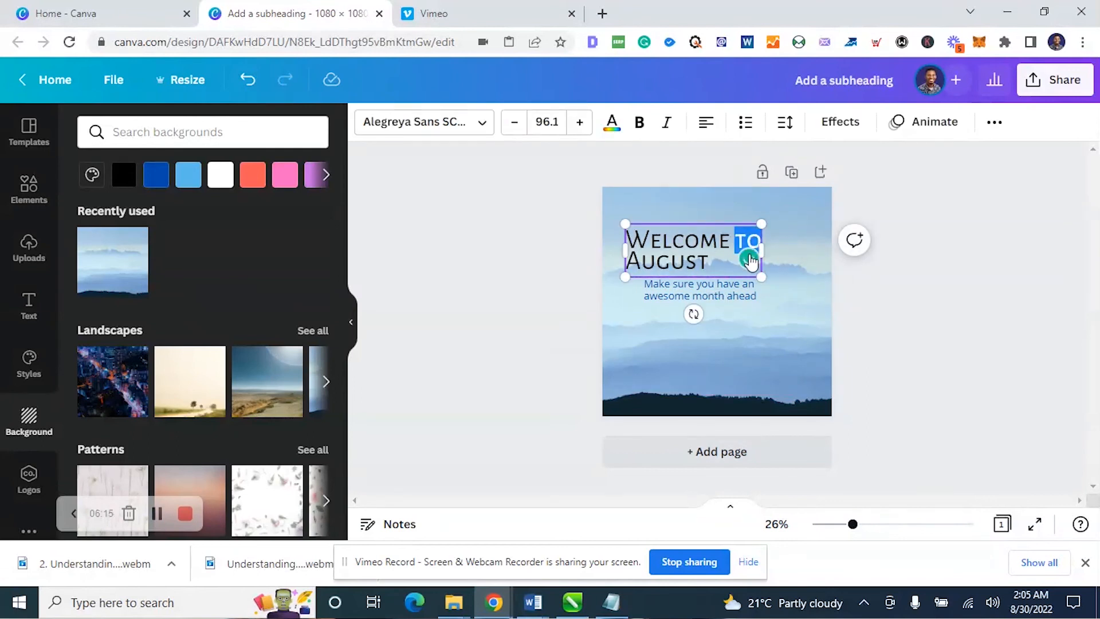
pyautogui.click(745, 263)
pyautogui.moveTo(760, 252); pyautogui.dragTo(749, 301)
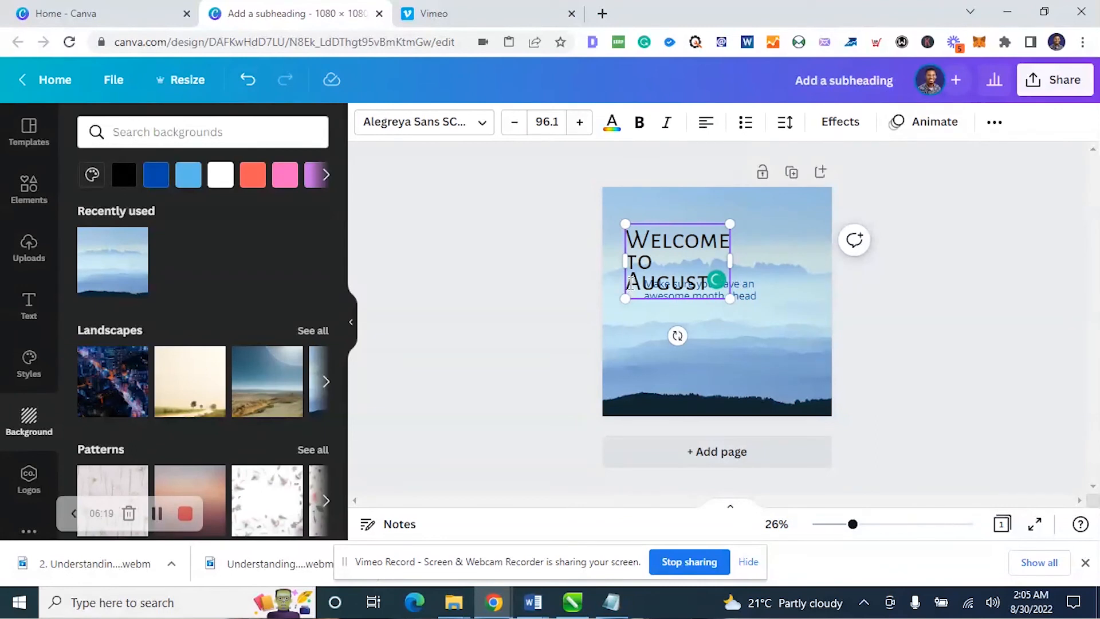
pyautogui.press('BackSpace')
pyautogui.click(870, 291)
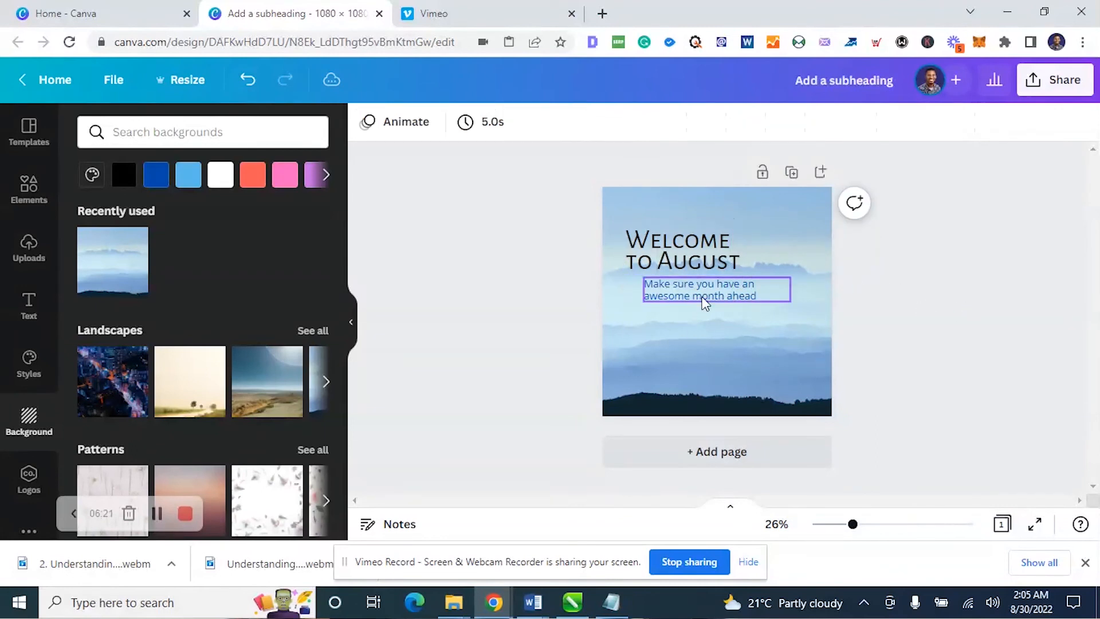
# Enlarge the heading to size 130 and move the small text down beneath it
pyautogui.click(709, 255)
pyautogui.moveTo(741, 277); pyautogui.dragTo(726, 314)
pyautogui.click(862, 322)
pyautogui.click(733, 300)
pyautogui.click(870, 307)
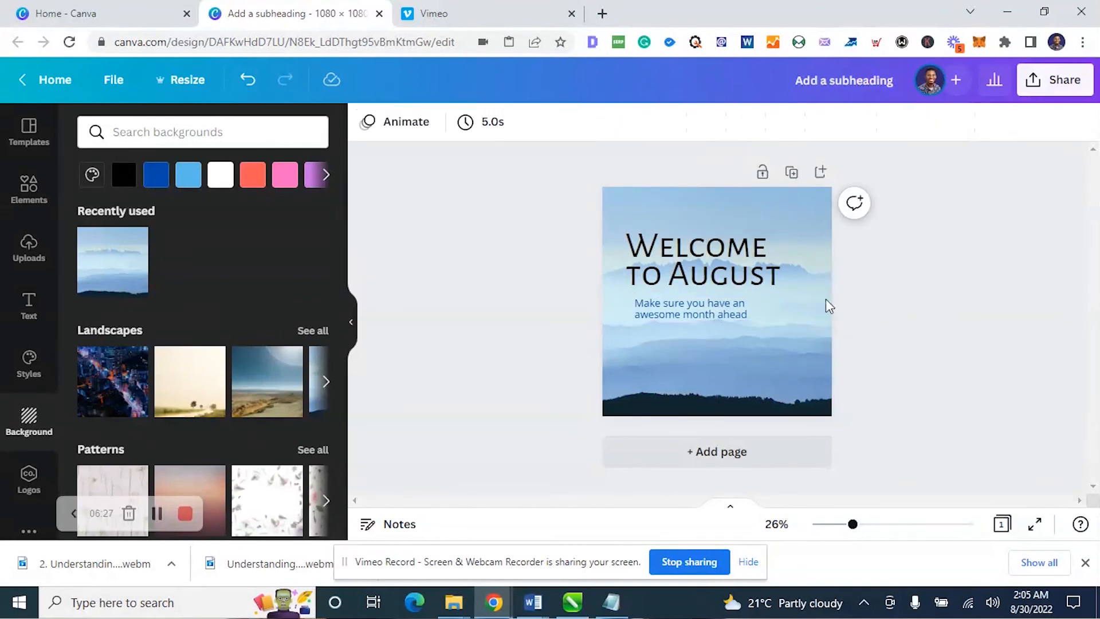
# Move the heading and small text together to the page's lower half, with the small text's left edge aligned to the heading
pyautogui.click(727, 262)
pyautogui.keyDown('shift'); pyautogui.click(692, 310); pyautogui.keyUp('shift')
pyautogui.moveTo(692, 309); pyautogui.dragTo(692, 340)
pyautogui.click(977, 321)
pyautogui.click(667, 343)
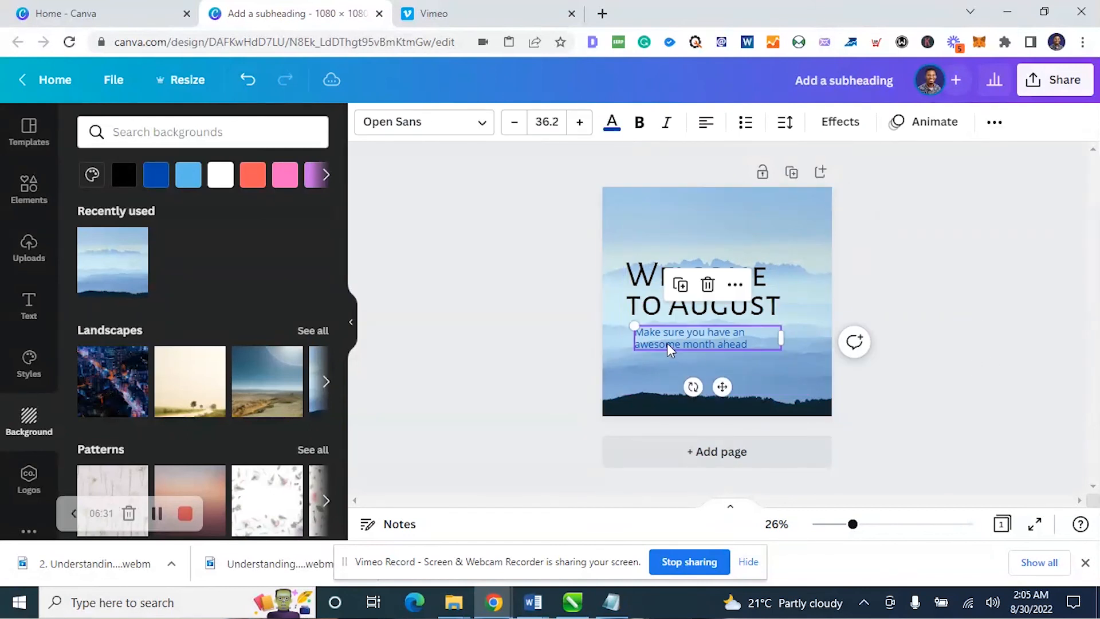
pyautogui.keyDown('shift'); pyautogui.click(701, 306); pyautogui.keyUp('shift')
pyautogui.moveTo(699, 302); pyautogui.dragTo(693, 312)
pyautogui.click(962, 321)
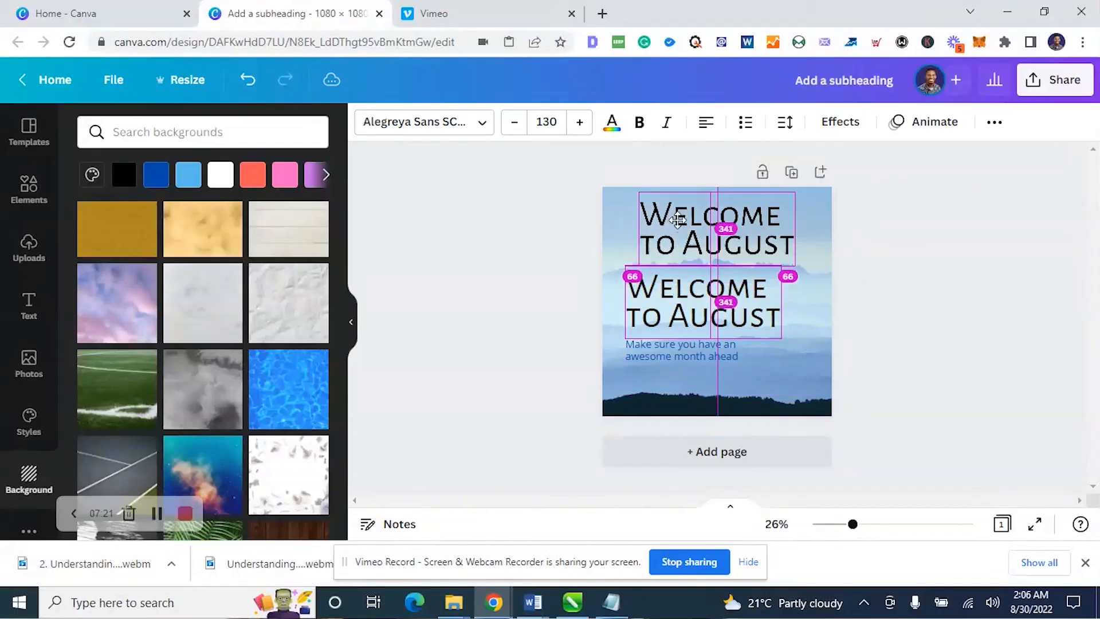
# Place a copy of the heading near the page's top edge and replace its text with "C"
pyautogui.moveTo(678, 220); pyautogui.dragTo(685, 218)
pyautogui.doubleClick(685, 218)
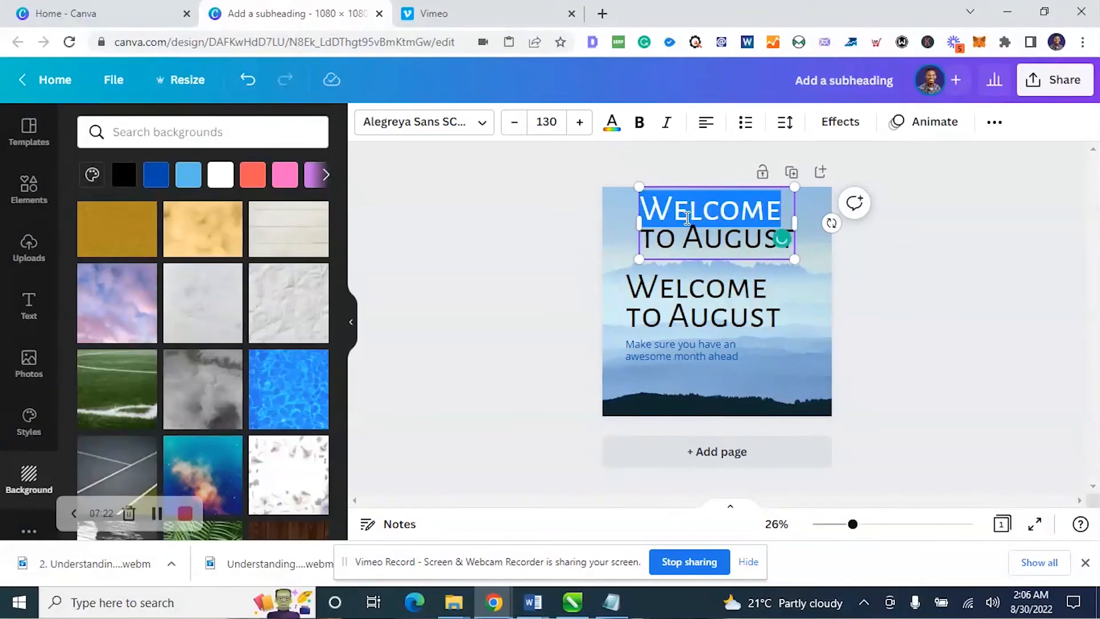
pyautogui.write('C')
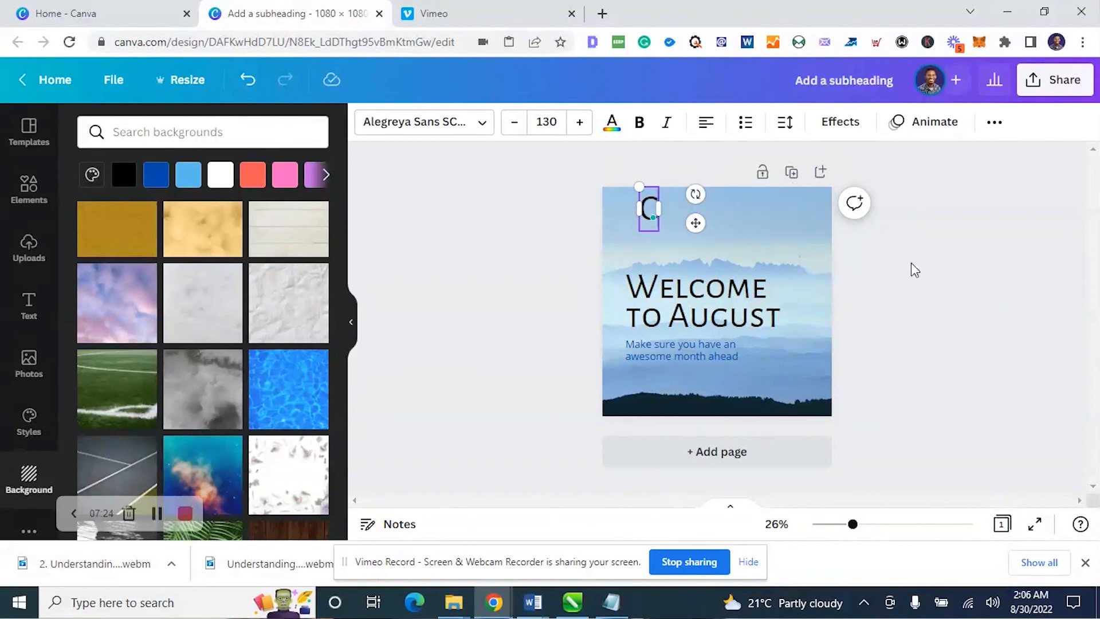
pyautogui.press('Escape')
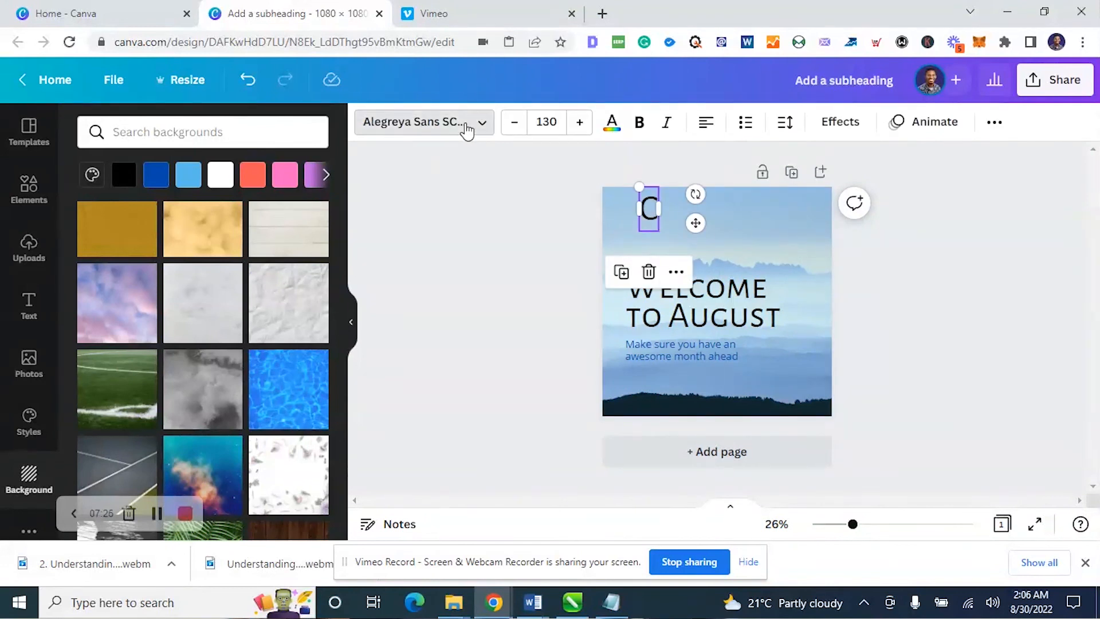
# Set the font of the letter "C" to Alfa Slab One
pyautogui.click(466, 130)
pyautogui.scroll(-5, 148, 274)
pyautogui.scroll(7, 147, 247)
pyautogui.scroll(-4, 172, 401)
pyautogui.click(157, 351)
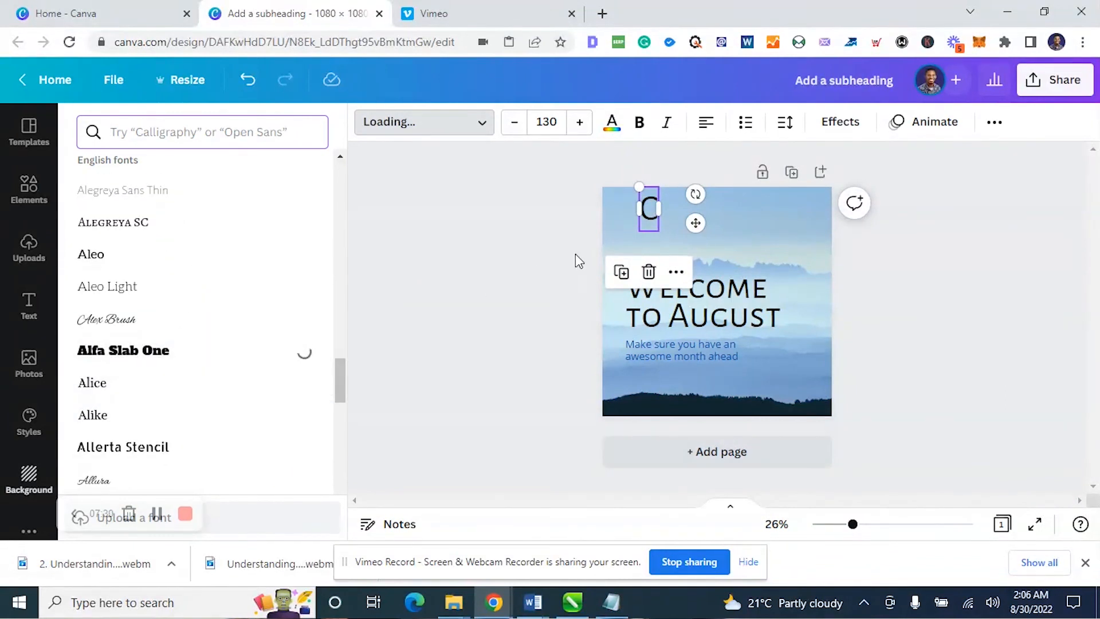
# Align the "C" with the heading's left edge and place a copy beside it changed to "v"
pyautogui.moveTo(658, 224)
pyautogui.mouseDown()
pyautogui.moveTo(643, 236)
pyautogui.moveTo(664, 219)
pyautogui.mouseUp()
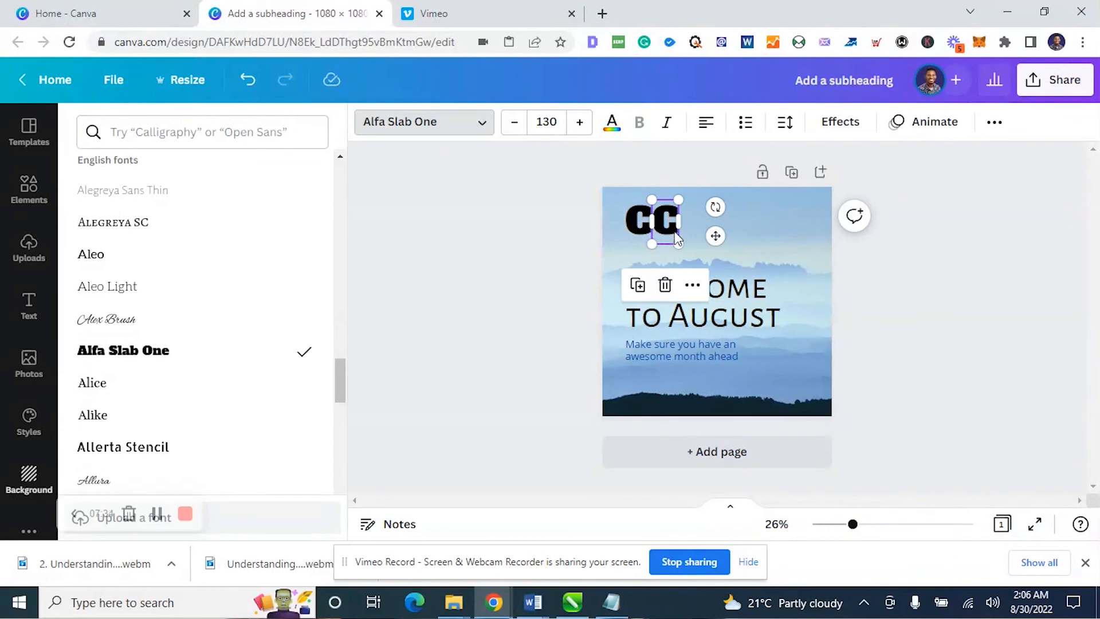
pyautogui.click(676, 228)
pyautogui.doubleClick(676, 228)
pyautogui.write('v')
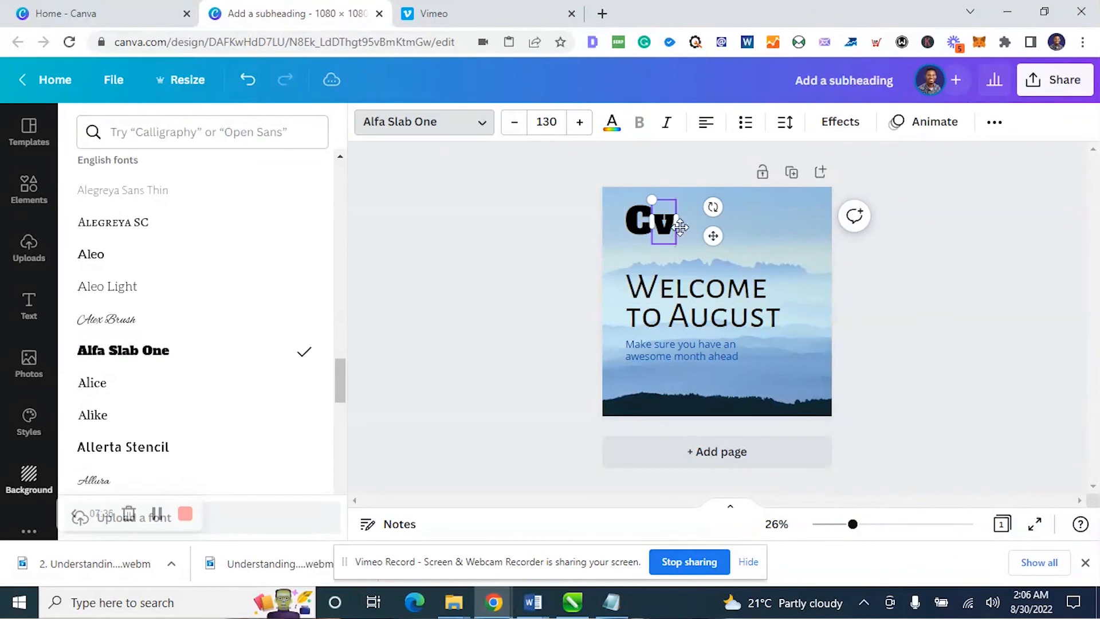
pyautogui.click(870, 261)
# Shrink the "C" and "v" together to size 78.4, keeping them in line with the heading's left edge
pyautogui.click(768, 244)
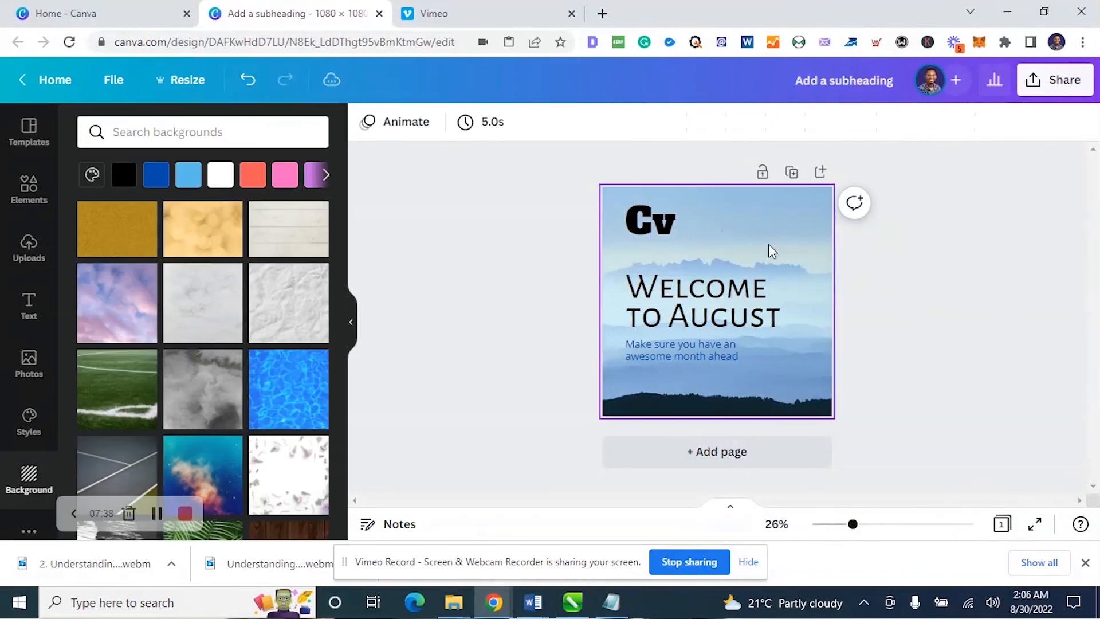
pyautogui.click(665, 227)
pyautogui.keyDown('shift'); pyautogui.click(637, 228); pyautogui.keyUp('shift')
pyautogui.moveTo(676, 200); pyautogui.dragTo(640, 219)
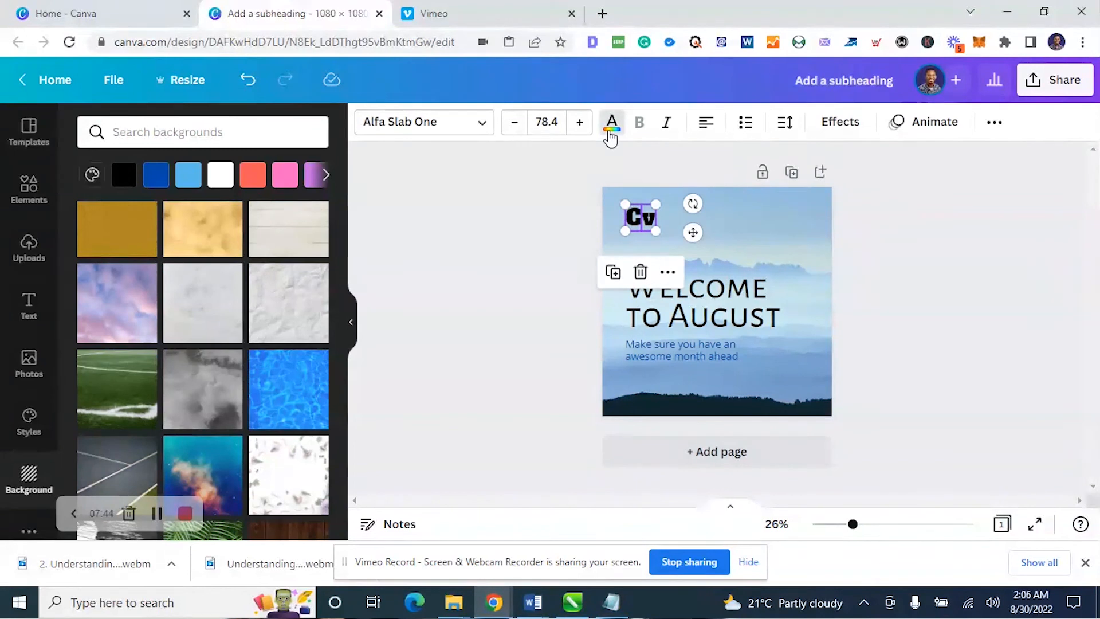
# Colour the "Cv" letters with the background photo's dark navy, after trying orange and light green from the default colours
pyautogui.click(612, 122)
pyautogui.click(312, 364)
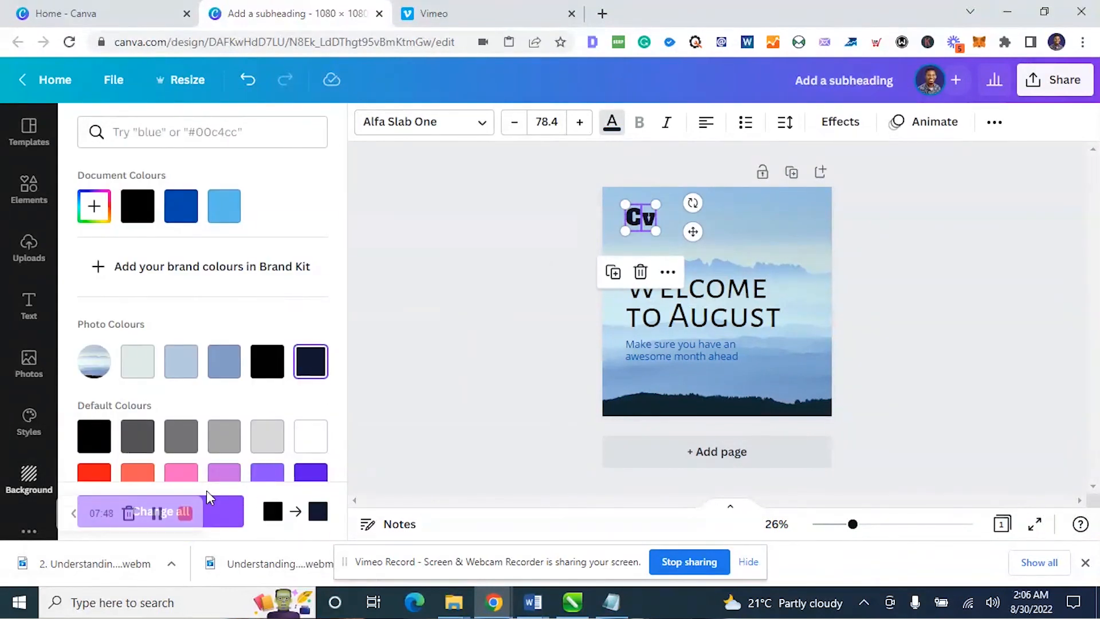
pyautogui.scroll(-2, 308, 371)
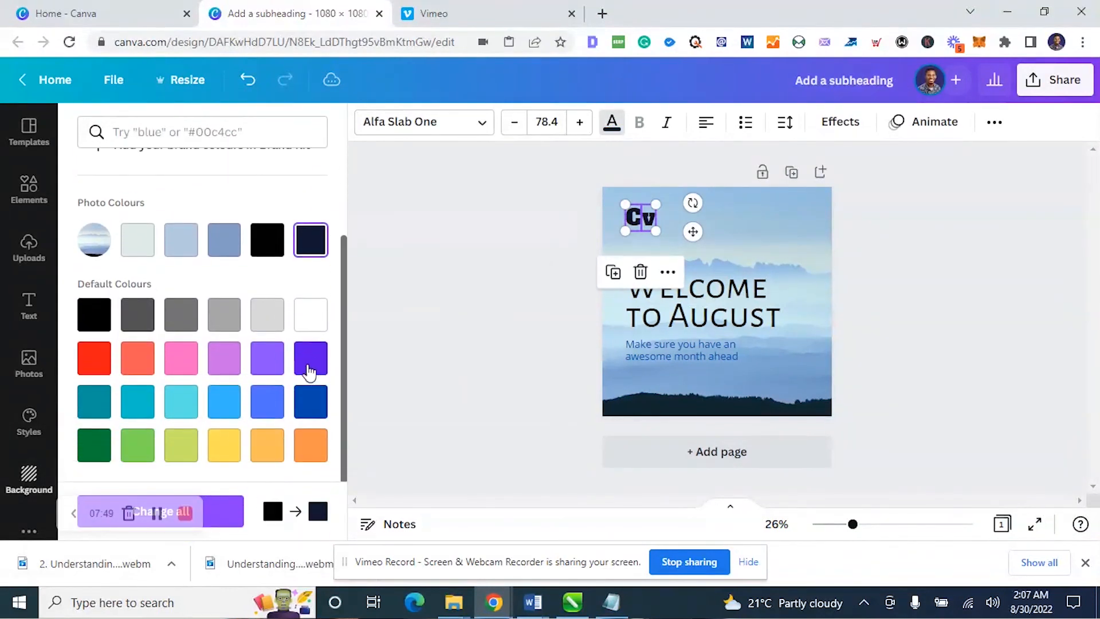
pyautogui.click(313, 452)
pyautogui.click(314, 261)
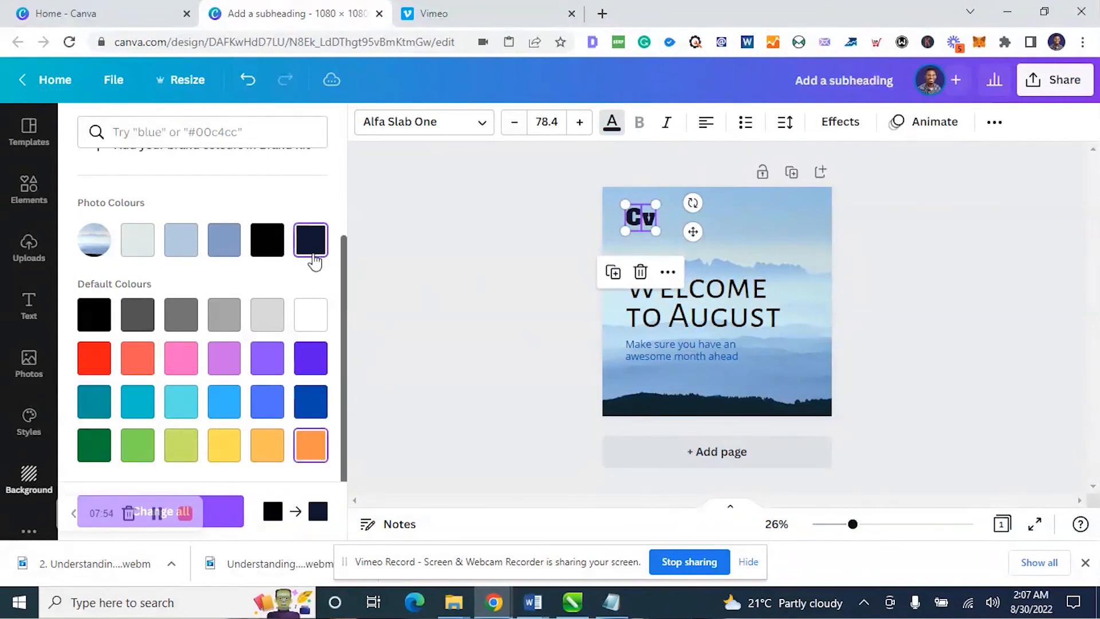
pyautogui.click(187, 450)
pyautogui.click(317, 438)
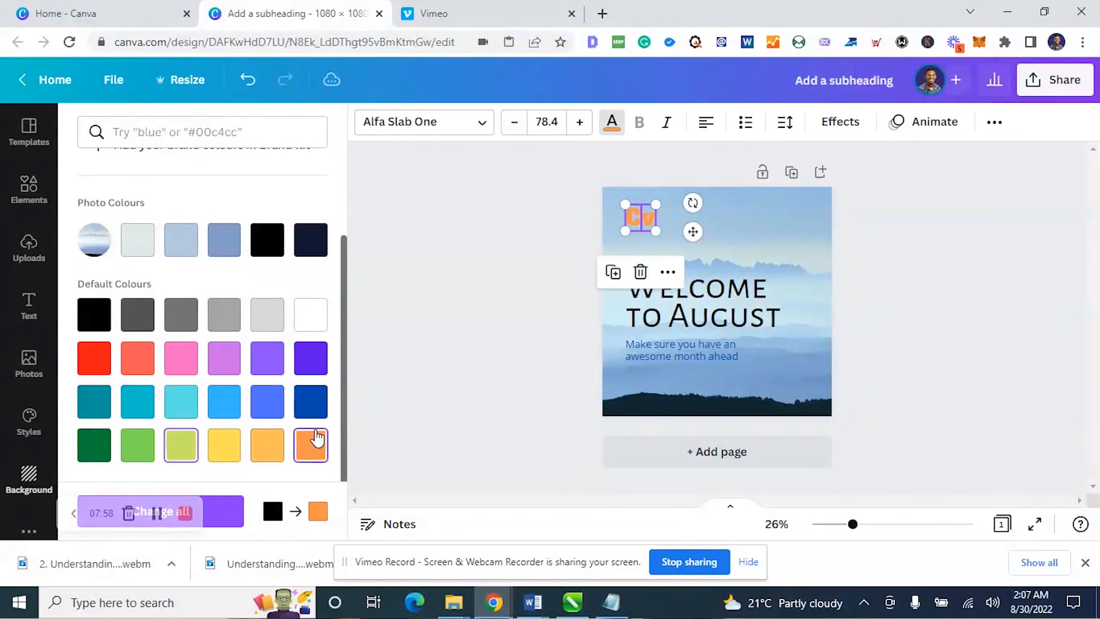
pyautogui.click(306, 246)
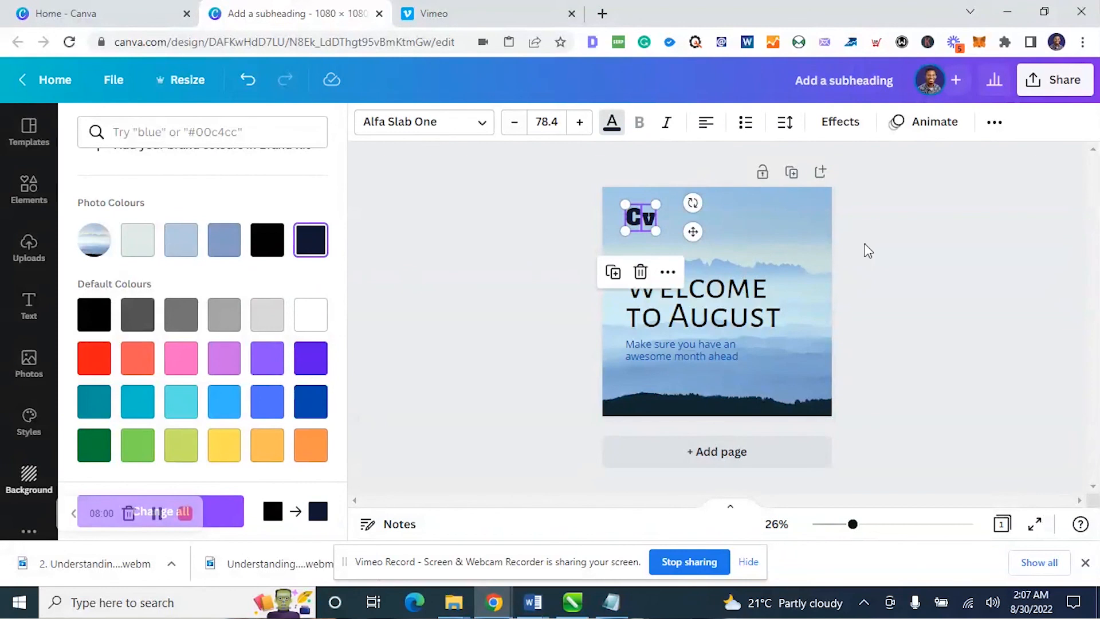
pyautogui.click(886, 249)
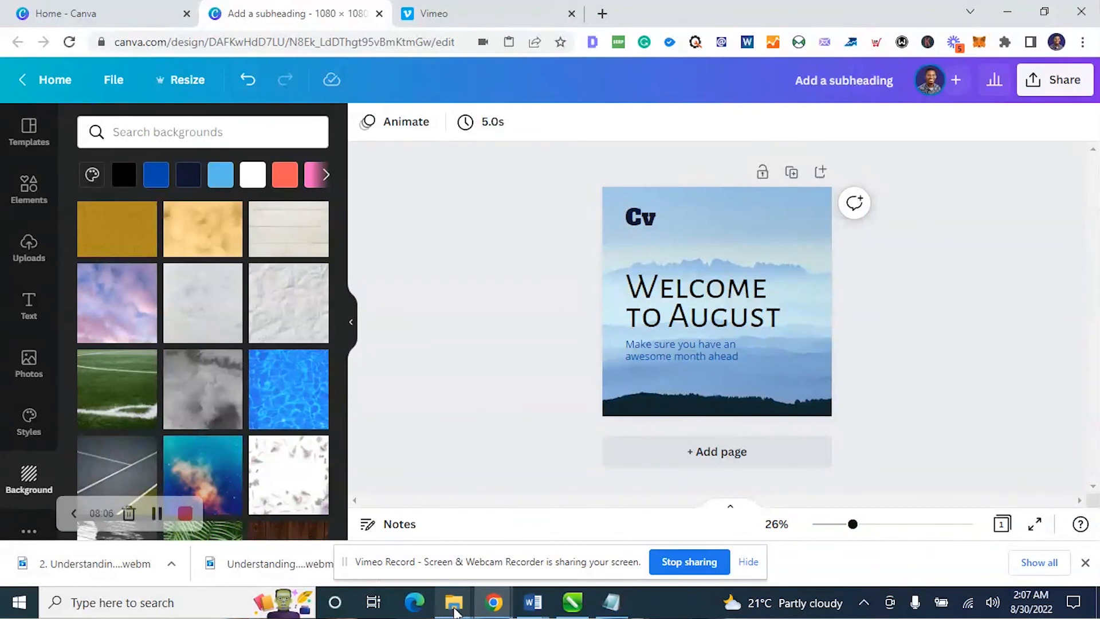
# Switch to the Learning Canva Design presentation in Google Slides and advance past the White Space slide
pyautogui.moveTo(456, 612)
pyautogui.click(384, 524)
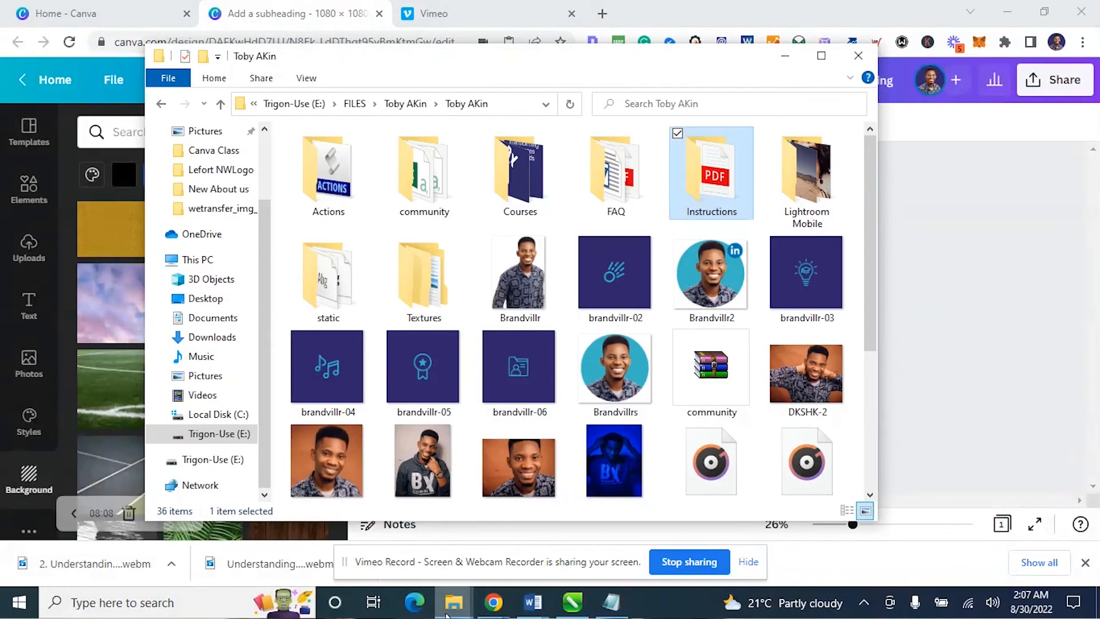
pyautogui.moveTo(493, 601)
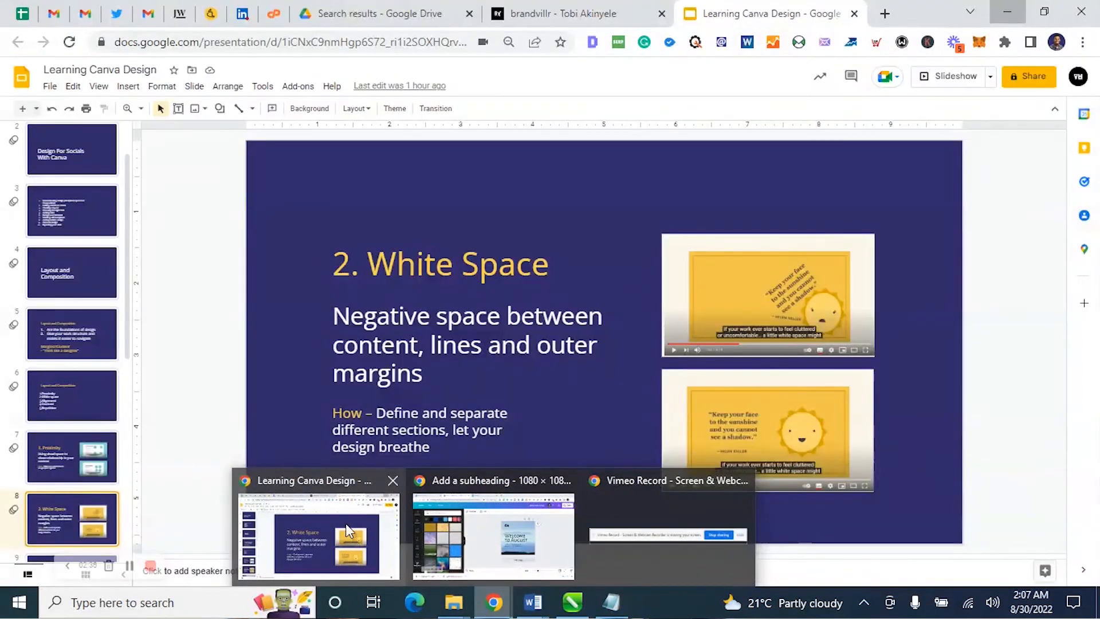
pyautogui.click(346, 524)
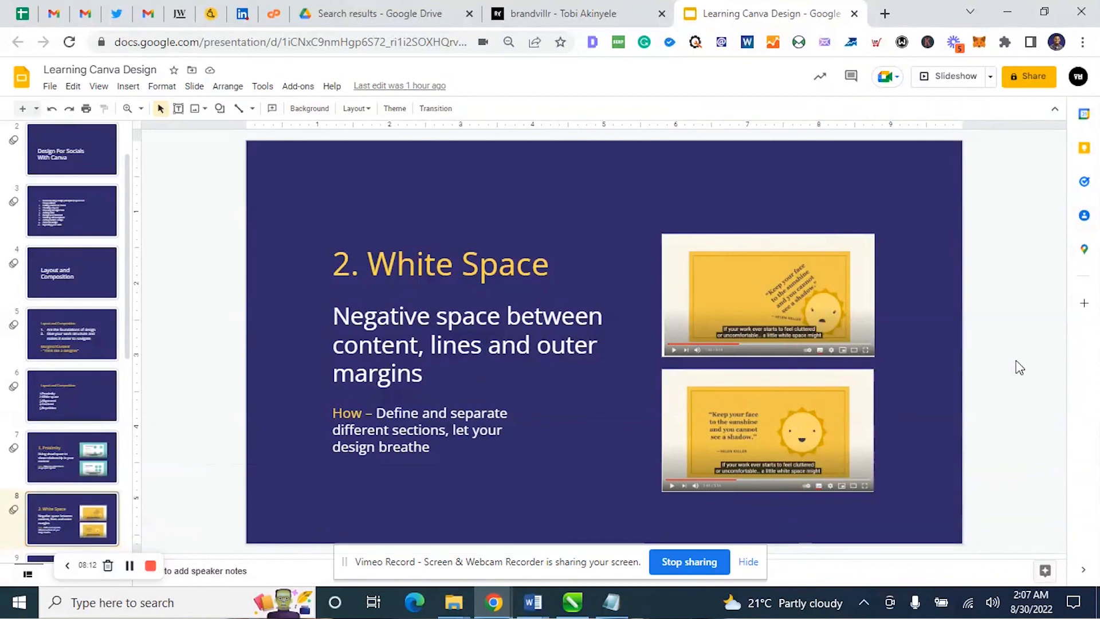
pyautogui.press('Down')
pyautogui.press('Down')
pyautogui.press('Down')
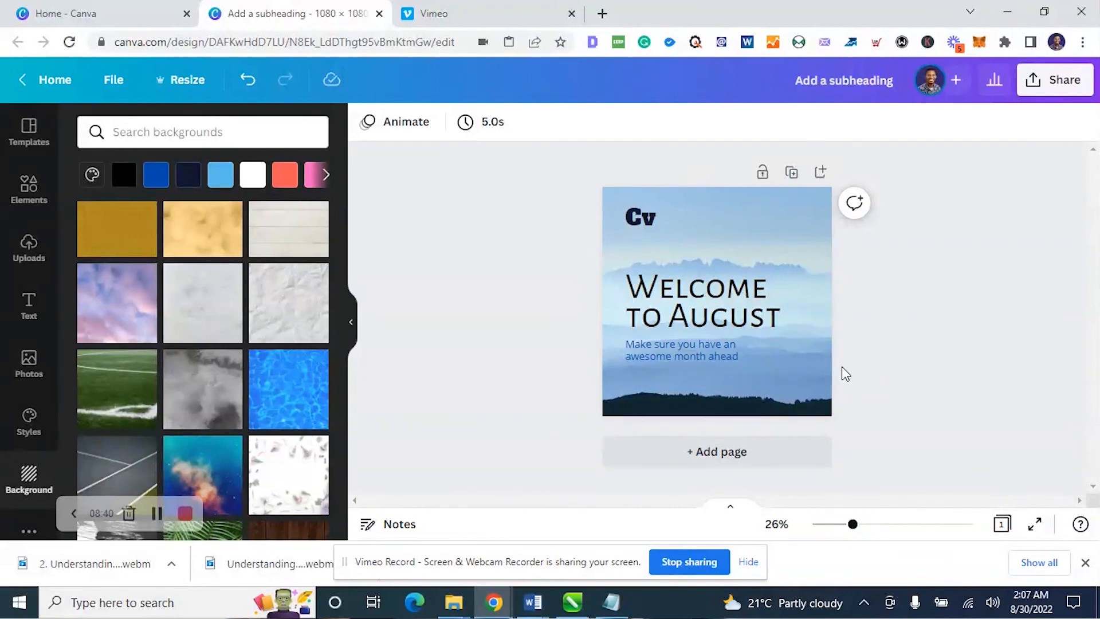
pyautogui.click(721, 352)
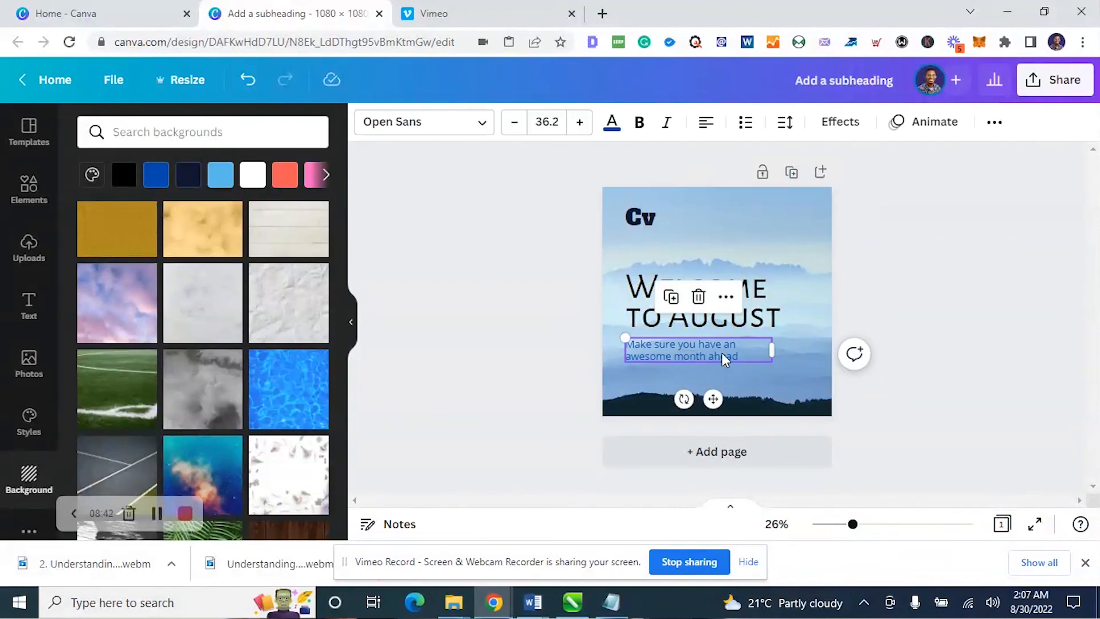
pyautogui.click(909, 347)
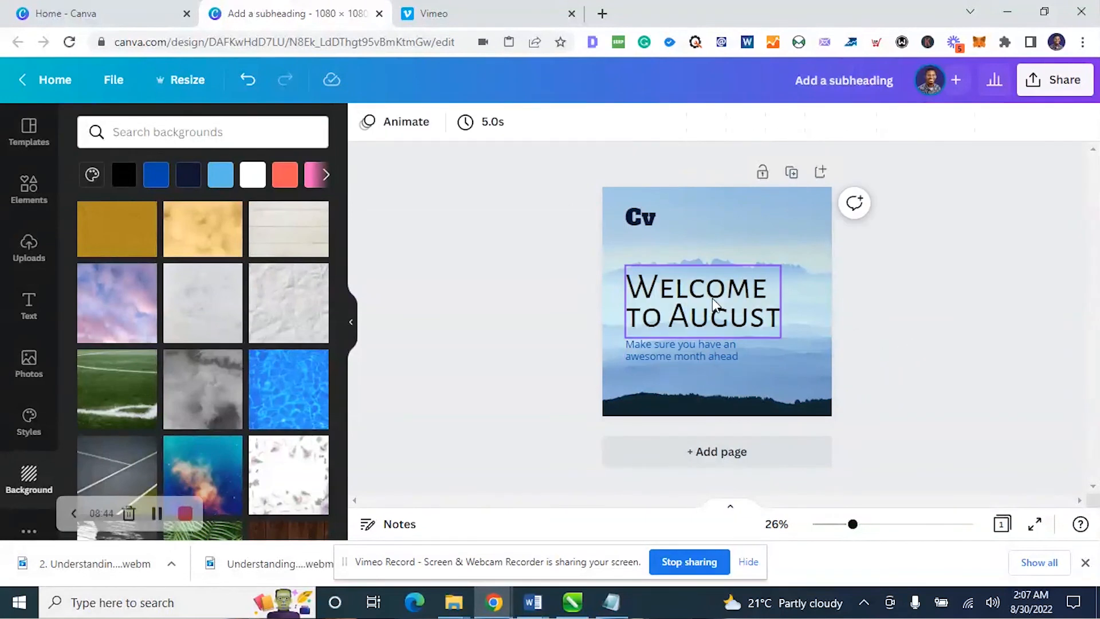